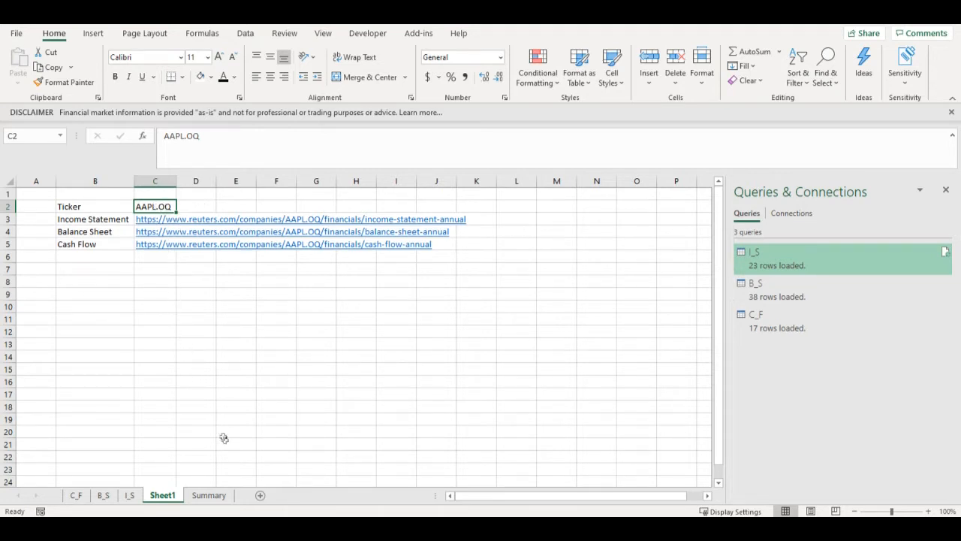
# Step: Link the ticker cell C2 on Sheet1 to the Summary sheet's cell B1, and hide Sheet1
pyautogui.click(209, 495)
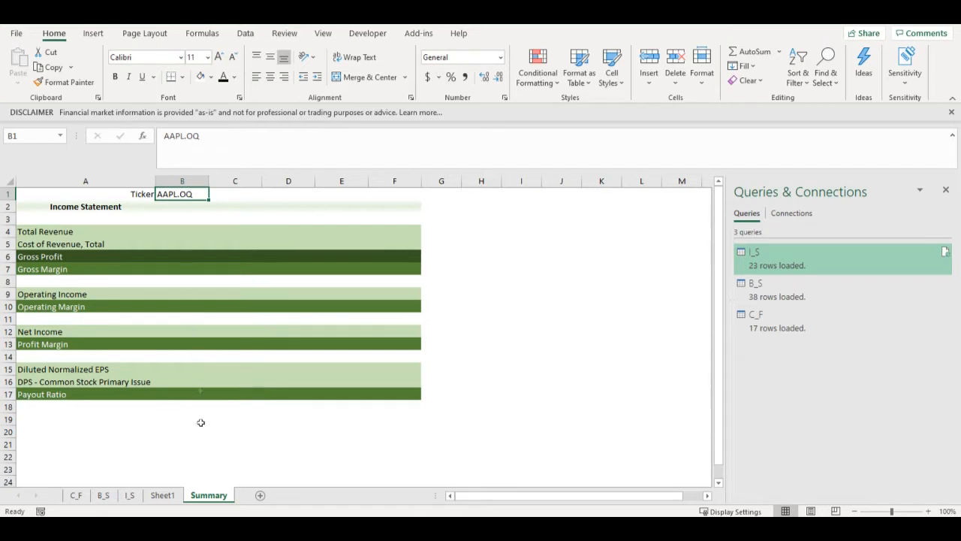
pyautogui.click(163, 495)
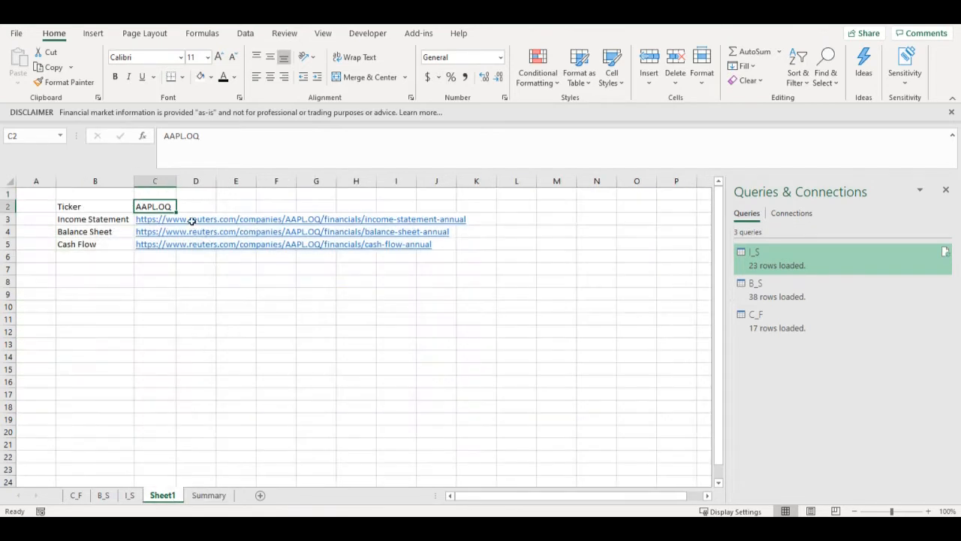
pyautogui.write('=')
pyautogui.click(225, 495)
pyautogui.click(186, 194)
pyautogui.press('Return')
pyautogui.click(155, 208)
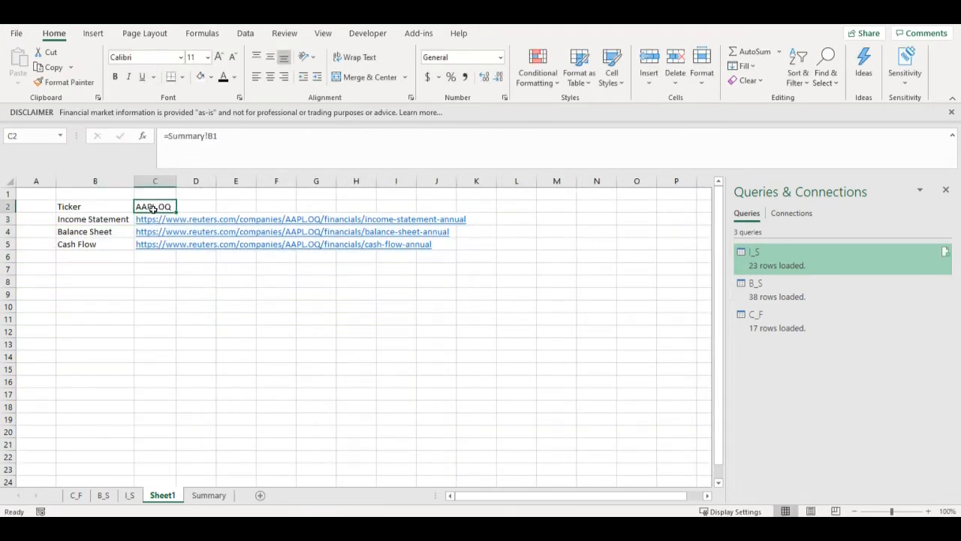
pyautogui.rightClick(166, 500)
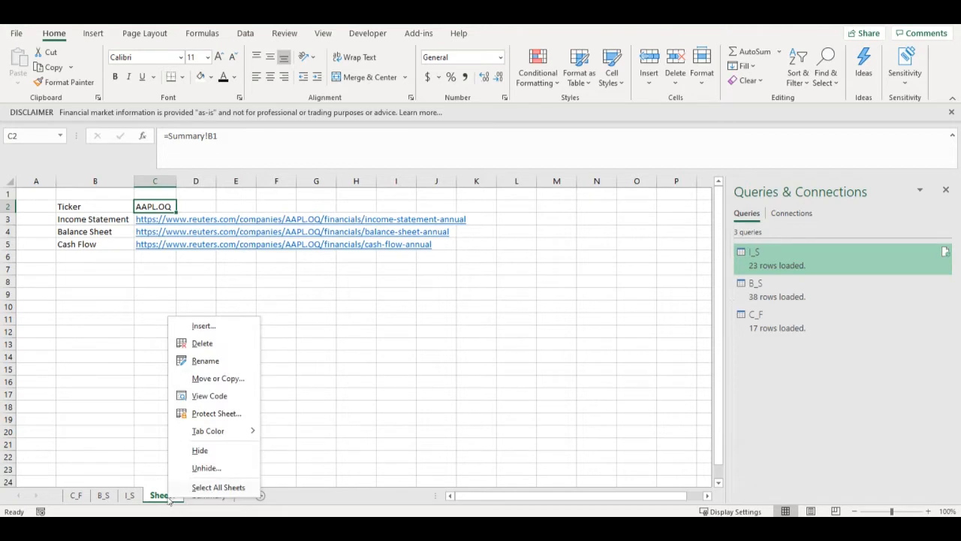
pyautogui.click(221, 451)
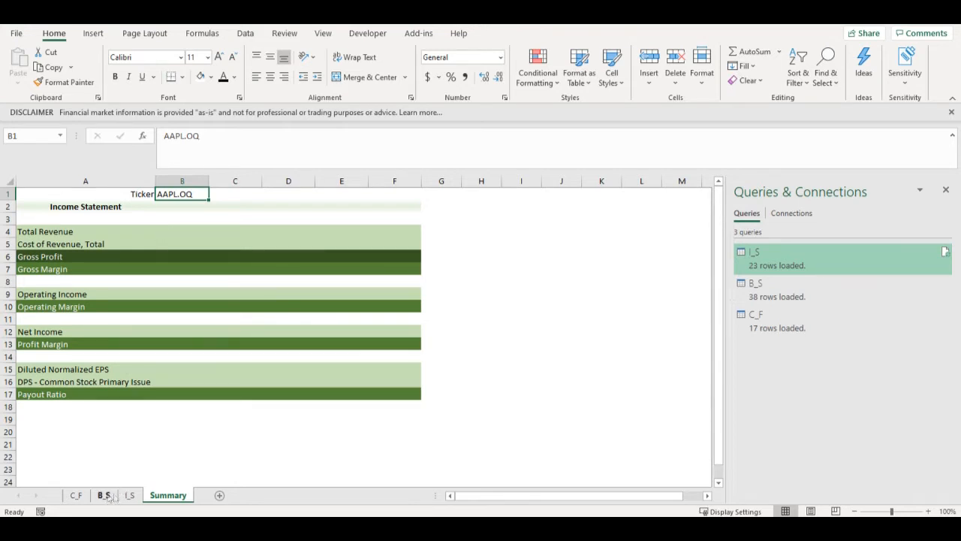
# Step: Reference the I_S table's 26-Sep-20 header in Summary cell B3 and fill the formula across to F3
pyautogui.click(130, 495)
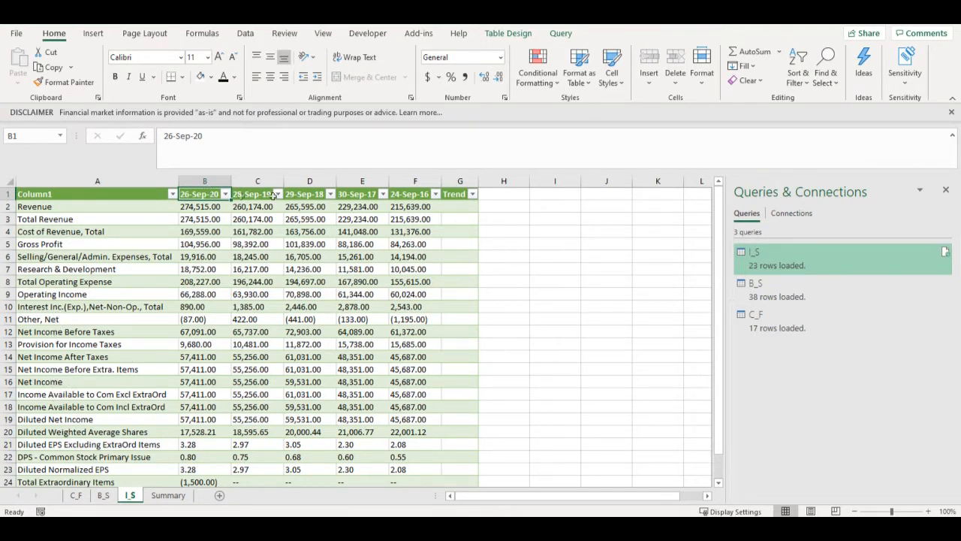
pyautogui.click(169, 496)
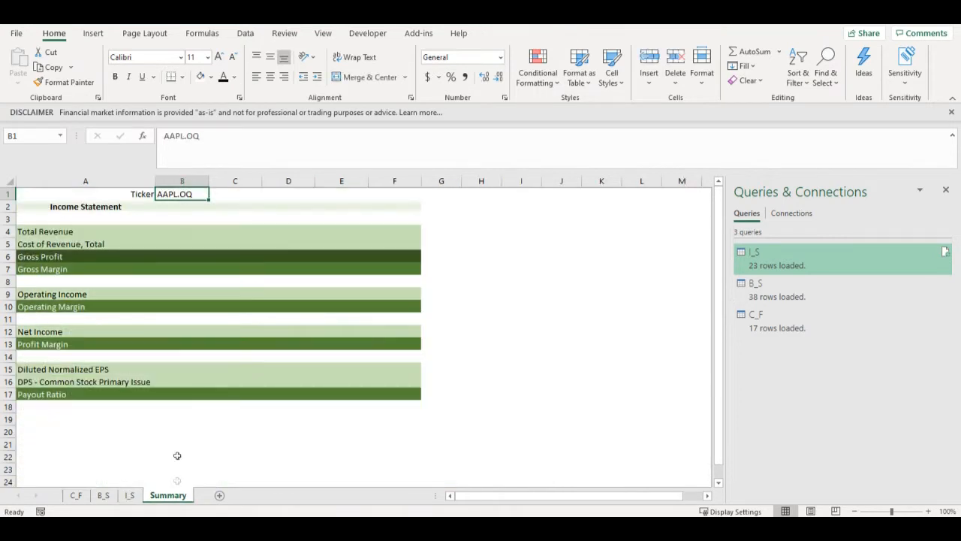
pyautogui.click(173, 215)
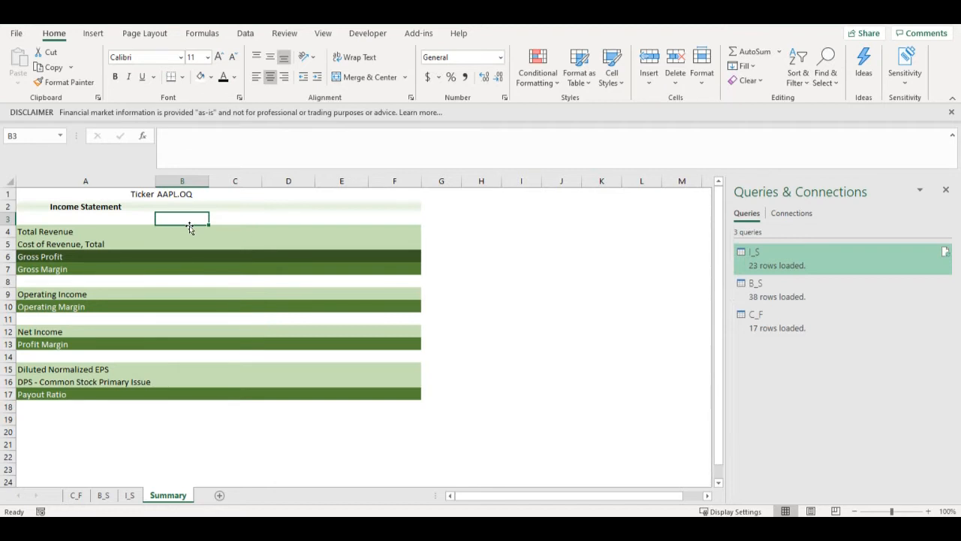
pyautogui.write('=')
pyautogui.click(130, 496)
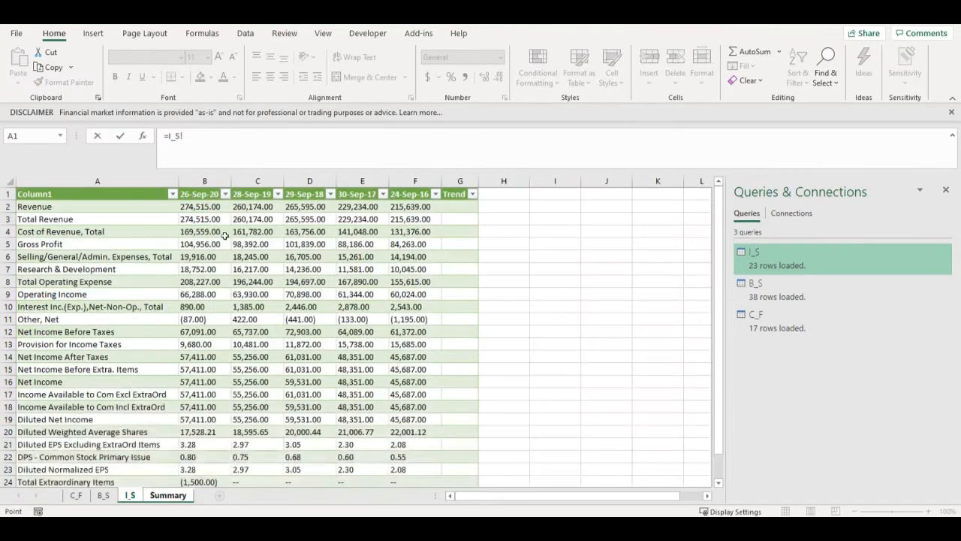
pyautogui.click(202, 195)
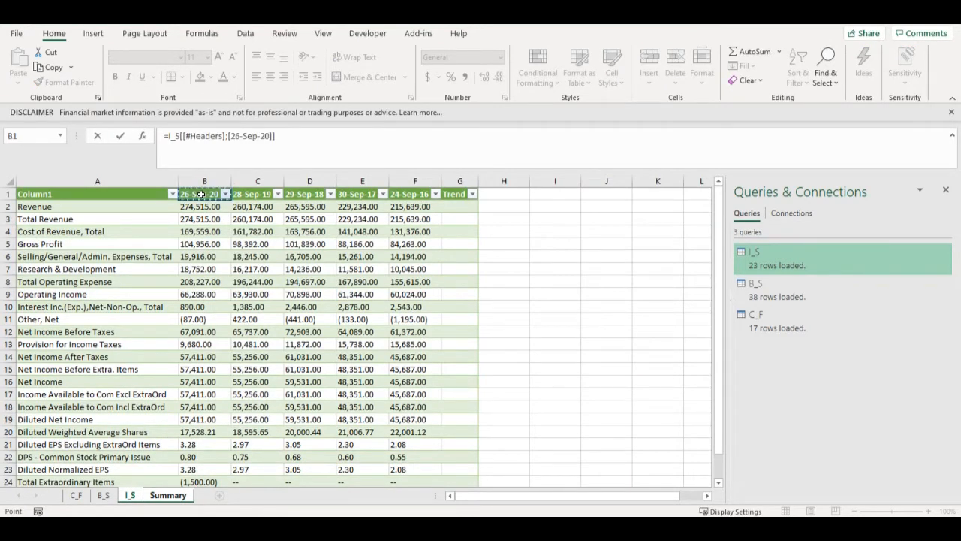
pyautogui.press('Return')
pyautogui.click(204, 219)
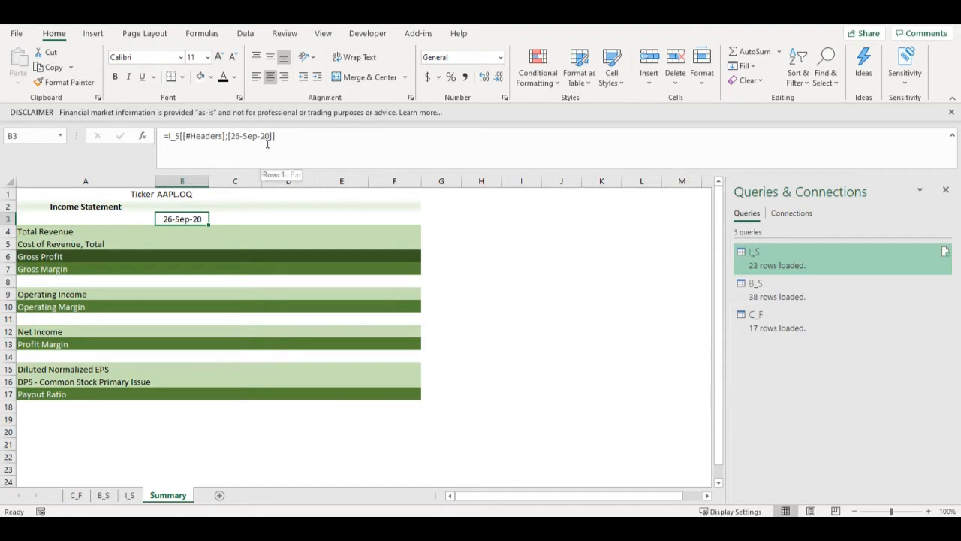
pyautogui.moveTo(209, 225); pyautogui.dragTo(415, 219)
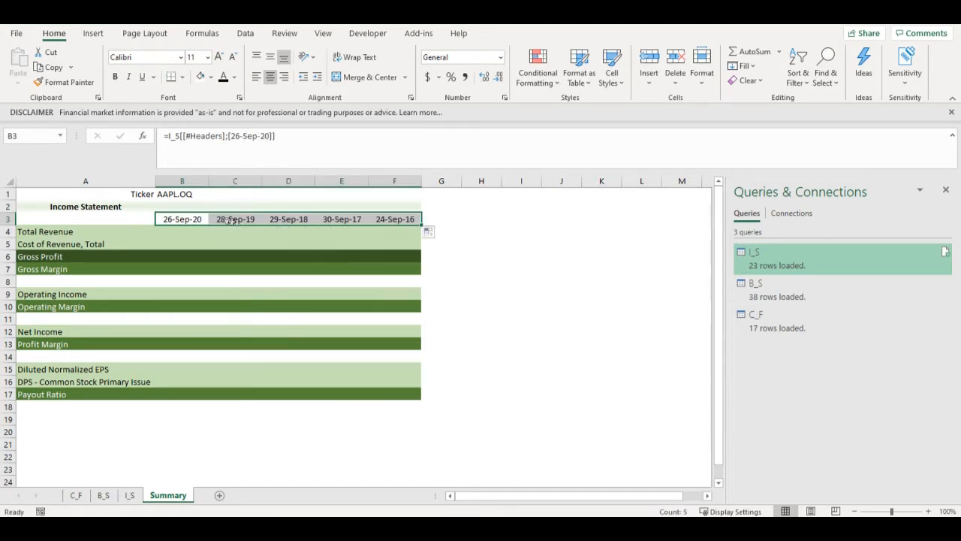
# Step: Replace the formula in Summary cell B3 with a reference to the I_S table's Column1 header
pyautogui.click(184, 218)
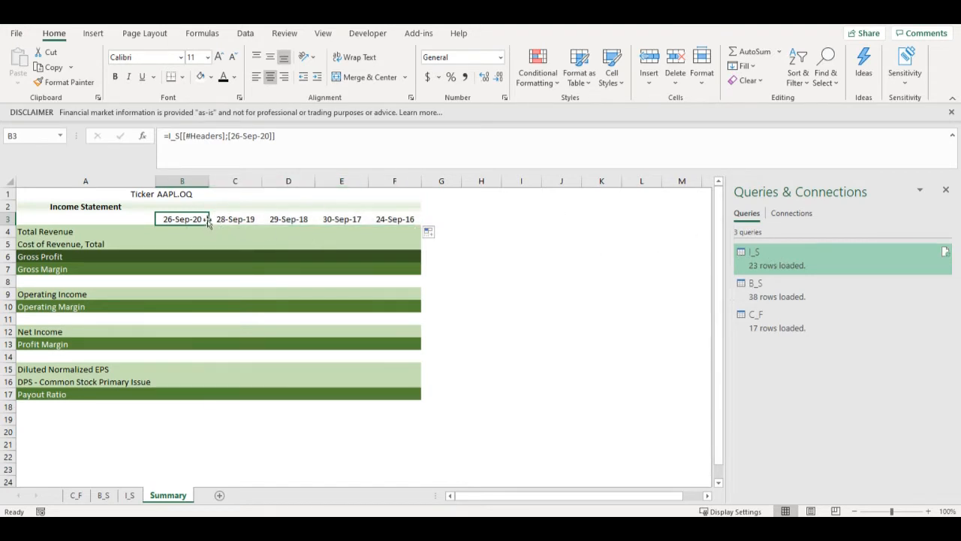
pyautogui.click(130, 496)
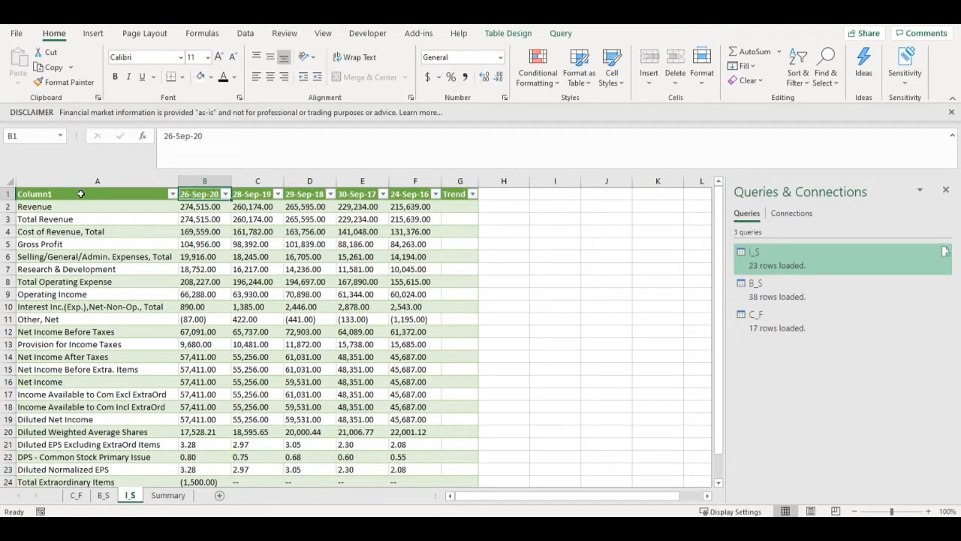
pyautogui.click(169, 496)
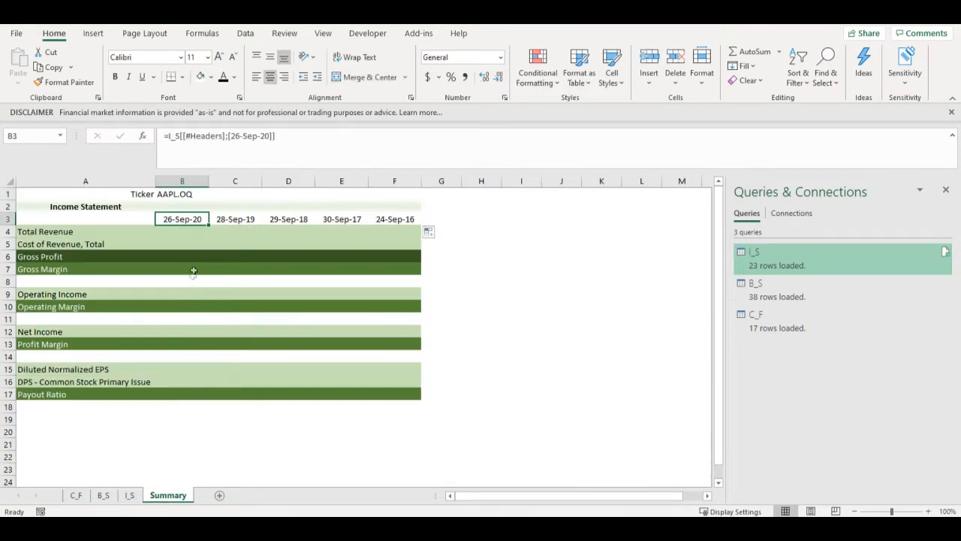
pyautogui.moveTo(167, 135); pyautogui.dragTo(126, 513)
pyautogui.click(131, 496)
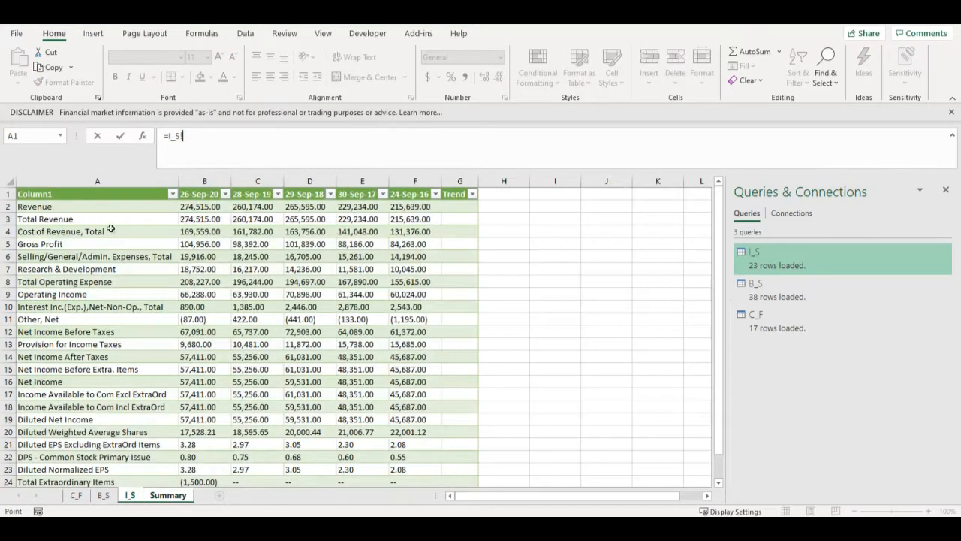
pyautogui.click(131, 193)
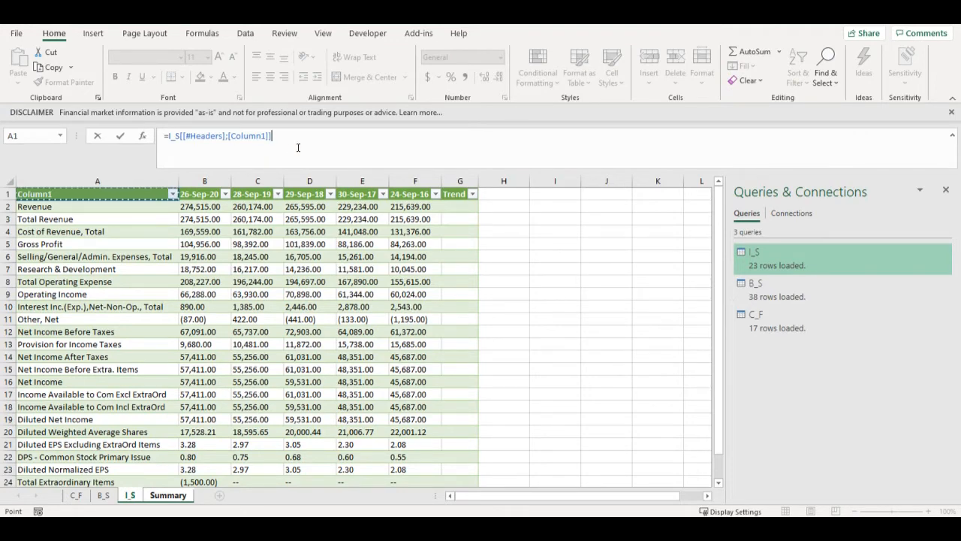
pyautogui.press('Return')
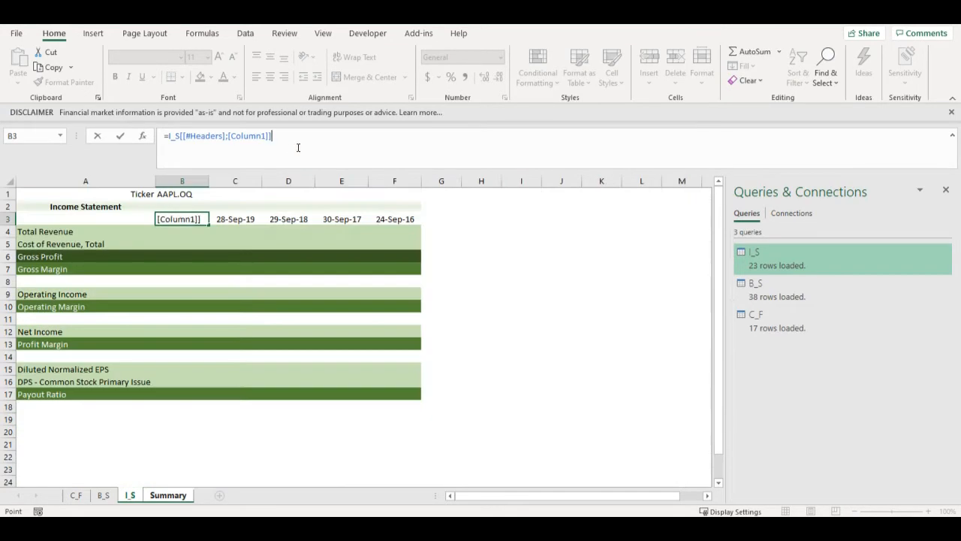
pyautogui.click(199, 219)
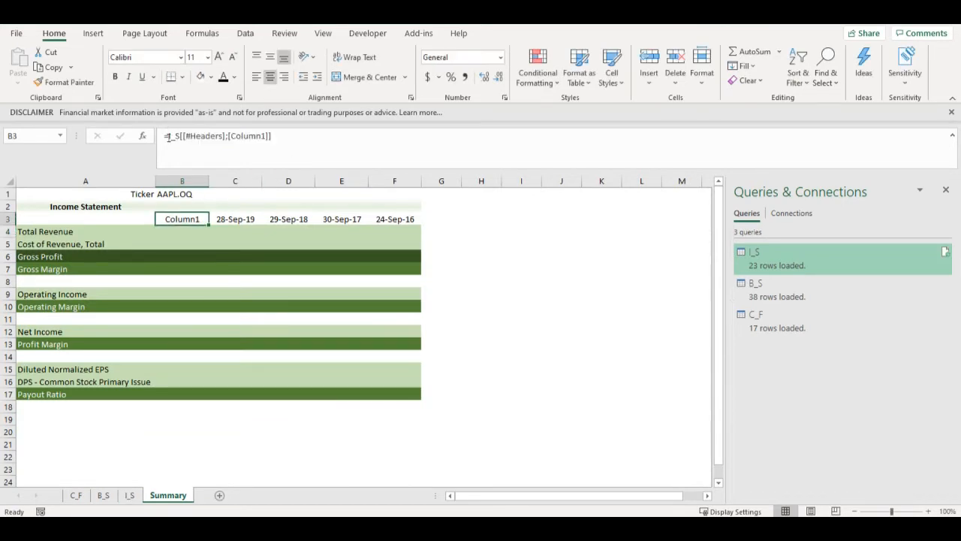
# Step: Wrap the Column1 header reference in B3 in an OFFSET function with 0 rows and 1 column
pyautogui.click(169, 136)
pyautogui.write('offset(')
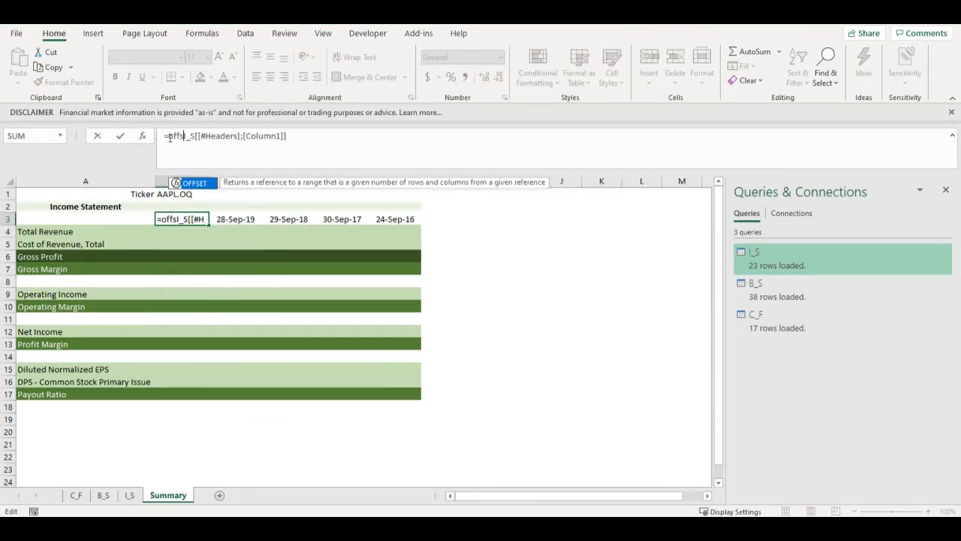
pyautogui.click(323, 135)
pyautogui.write(';0;')
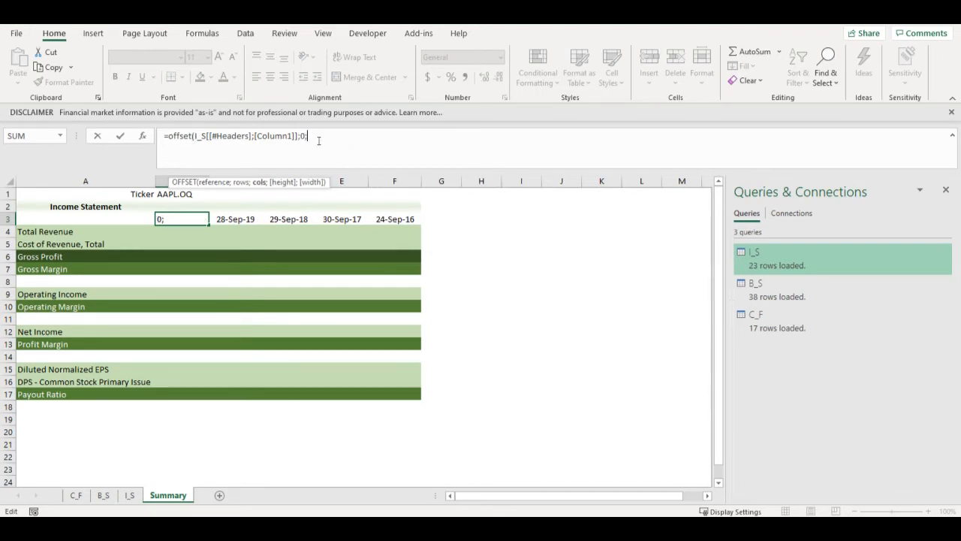
pyautogui.write('1)')
pyautogui.press('Return')
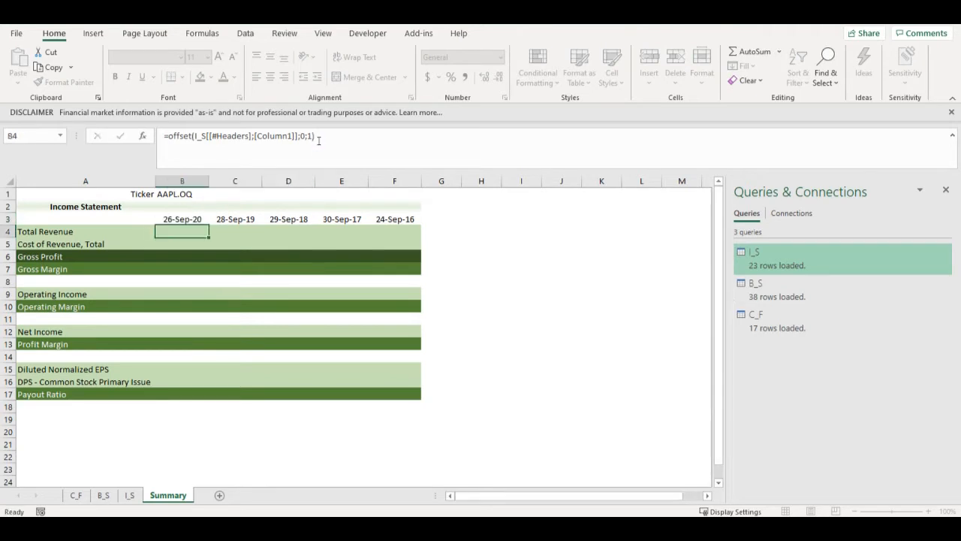
# Step: Fill the OFFSET formula from B3 across to F3 and inspect the header references in the copied cells
pyautogui.click(194, 219)
pyautogui.moveTo(210, 224); pyautogui.dragTo(397, 231)
pyautogui.click(190, 218)
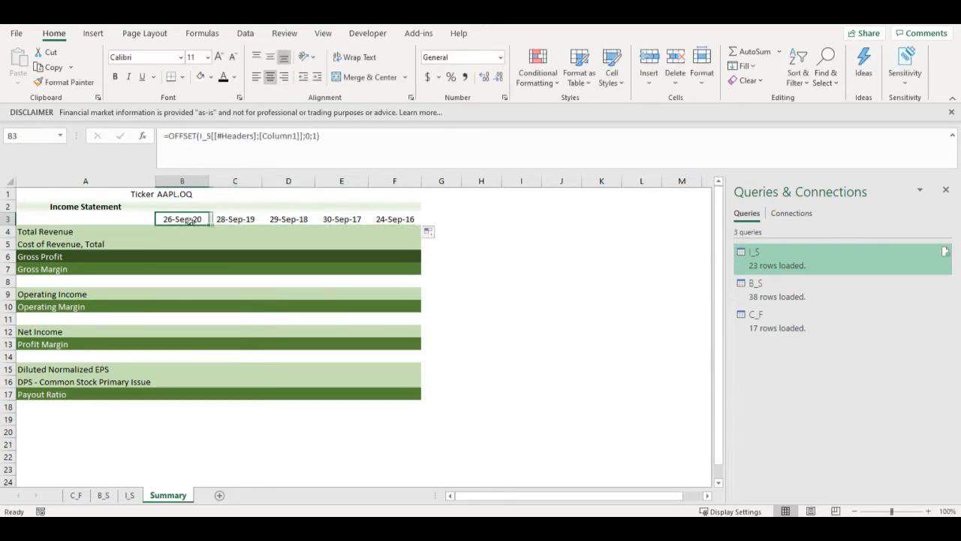
pyautogui.click(242, 218)
pyautogui.click(279, 218)
pyautogui.click(238, 220)
pyautogui.click(299, 218)
pyautogui.click(356, 218)
pyautogui.click(388, 218)
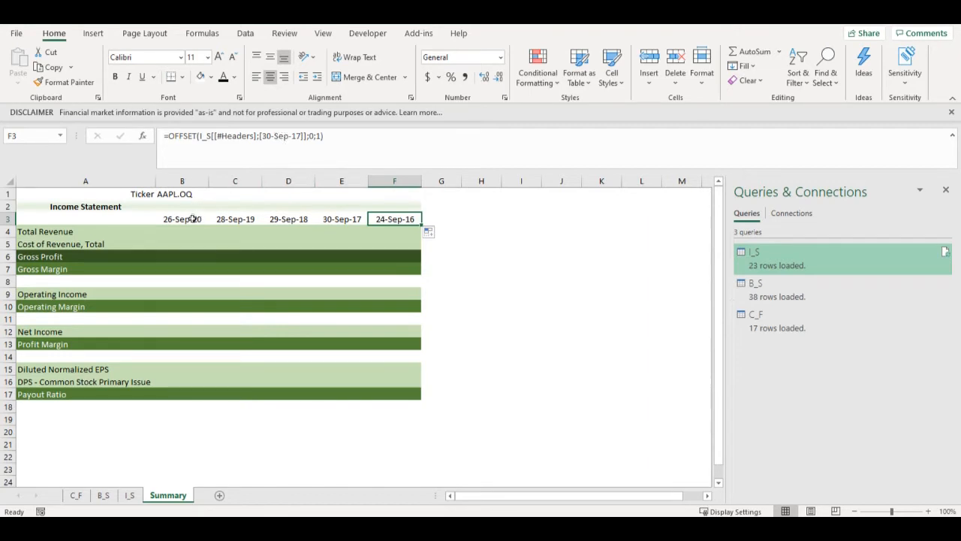
# Step: Lock the header reference in B3's OFFSET formula by changing it to [Column1]:[Column1]
pyautogui.click(189, 217)
pyautogui.moveTo(300, 136); pyautogui.dragTo(263, 140)
pyautogui.hotkey('ctrl', 'c')
pyautogui.click(299, 136)
pyautogui.write(':')
pyautogui.hotkey('ctrl', 'v')
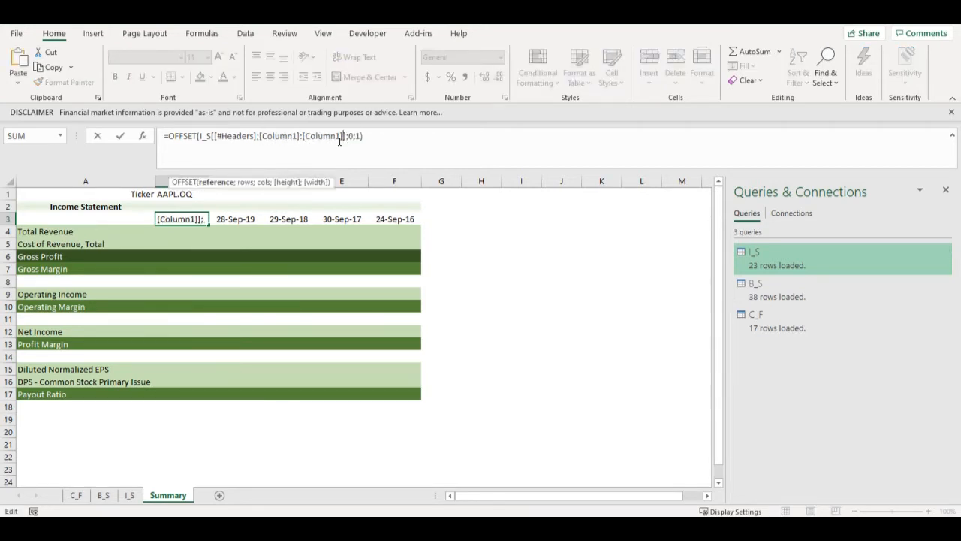
pyautogui.click(386, 136)
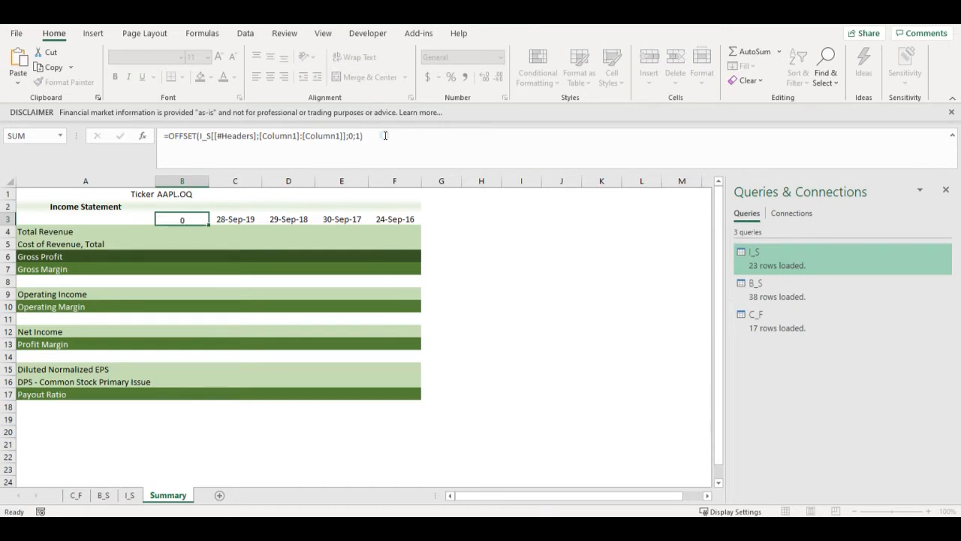
pyautogui.press('Return')
pyautogui.click(189, 218)
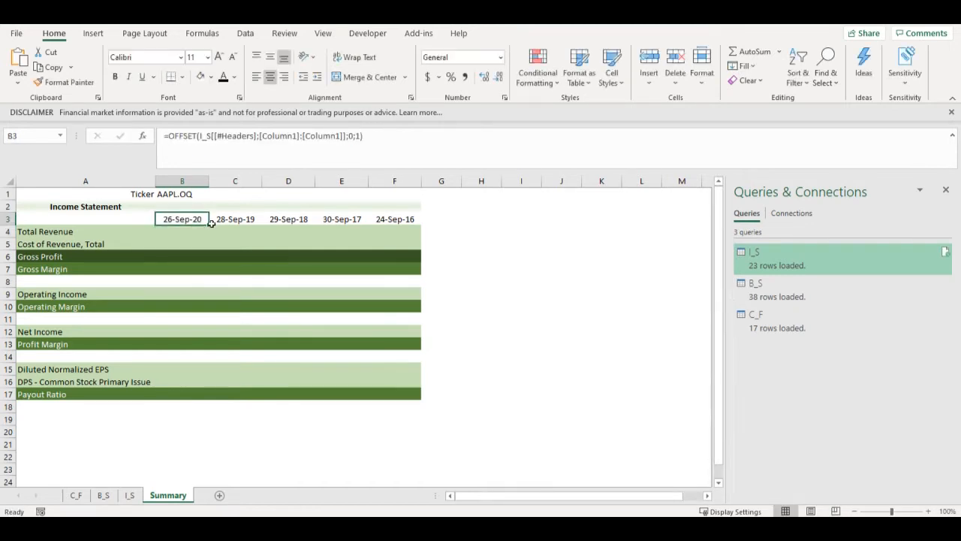
# Step: Fill the locked OFFSET formula from B3 across to F3 and check the formulas in the copied cells
pyautogui.moveTo(210, 224); pyautogui.dragTo(419, 224)
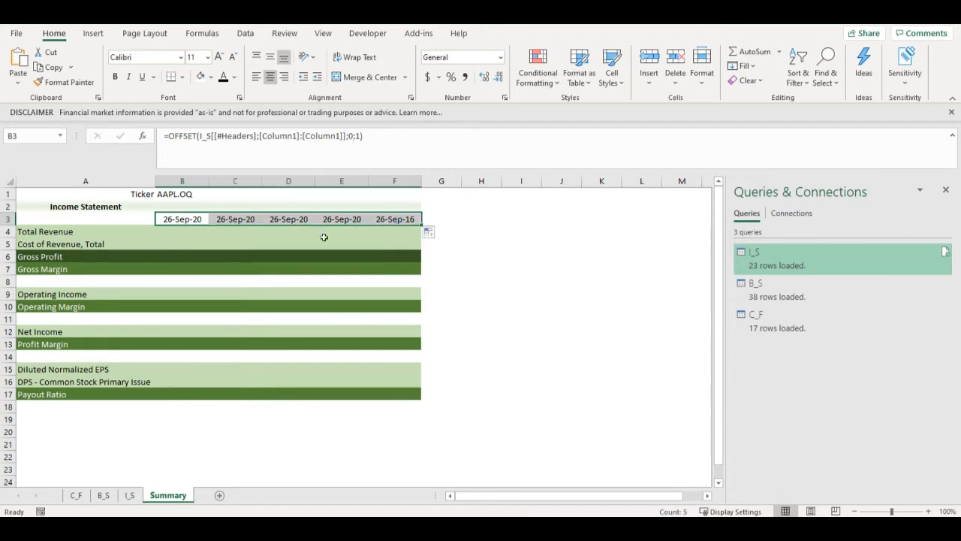
pyautogui.click(237, 219)
pyautogui.click(290, 218)
pyautogui.click(319, 220)
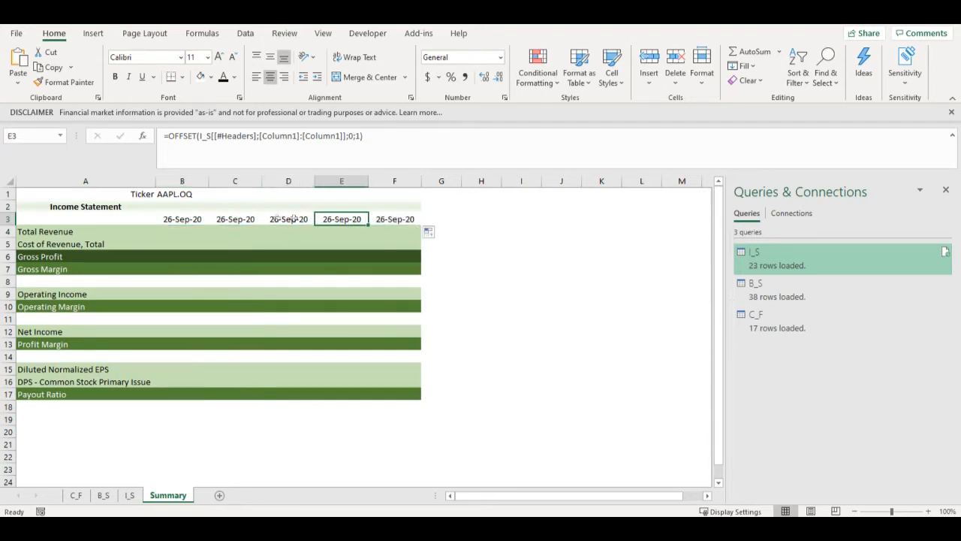
pyautogui.click(246, 222)
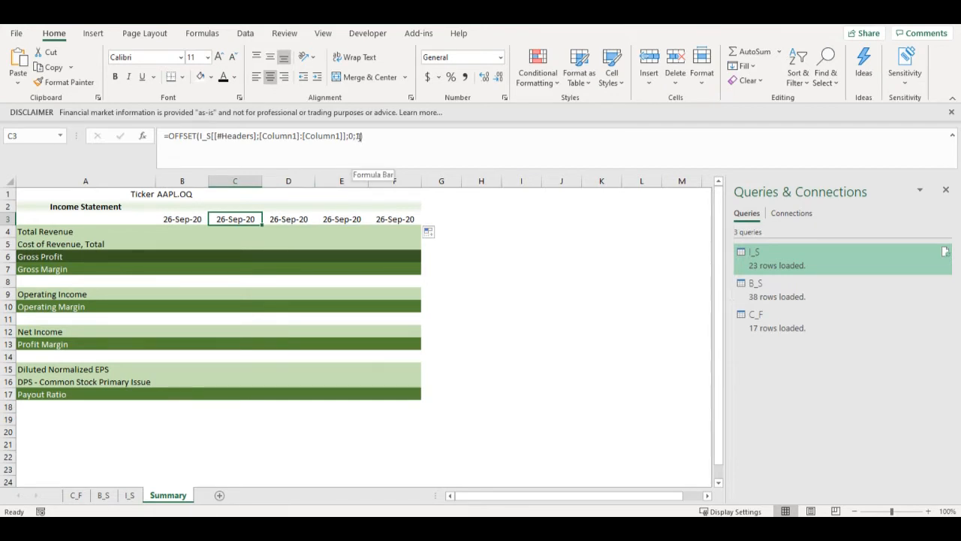
pyautogui.click(302, 217)
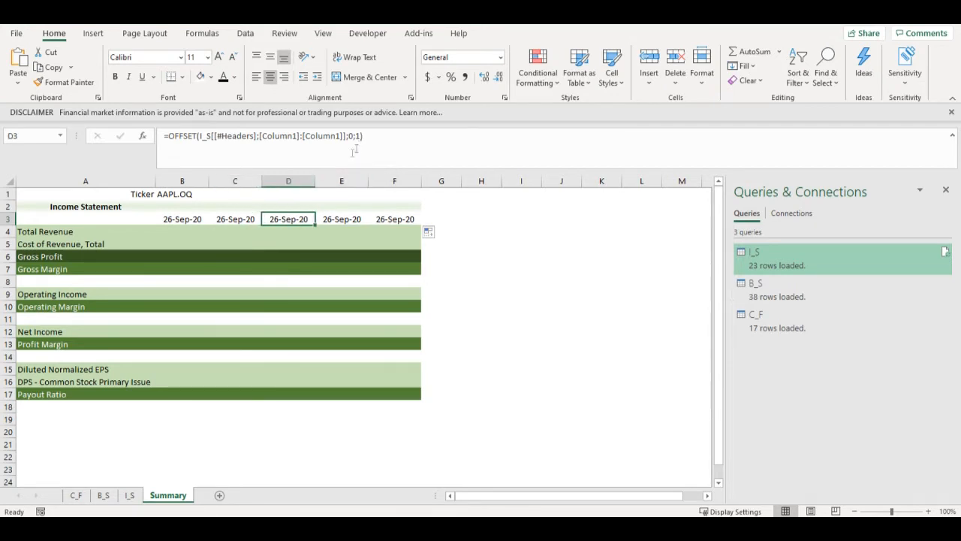
# Step: Replace the column offset in B3's OFFSET formula with COLUMN(B3)-1 and fill the formula across to F3
pyautogui.click(193, 217)
pyautogui.click(359, 136)
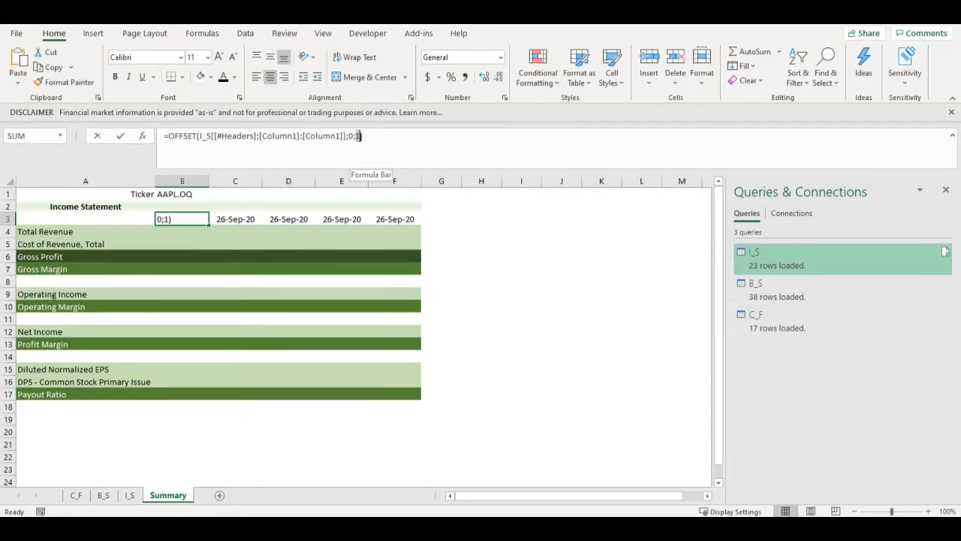
pyautogui.write('column')
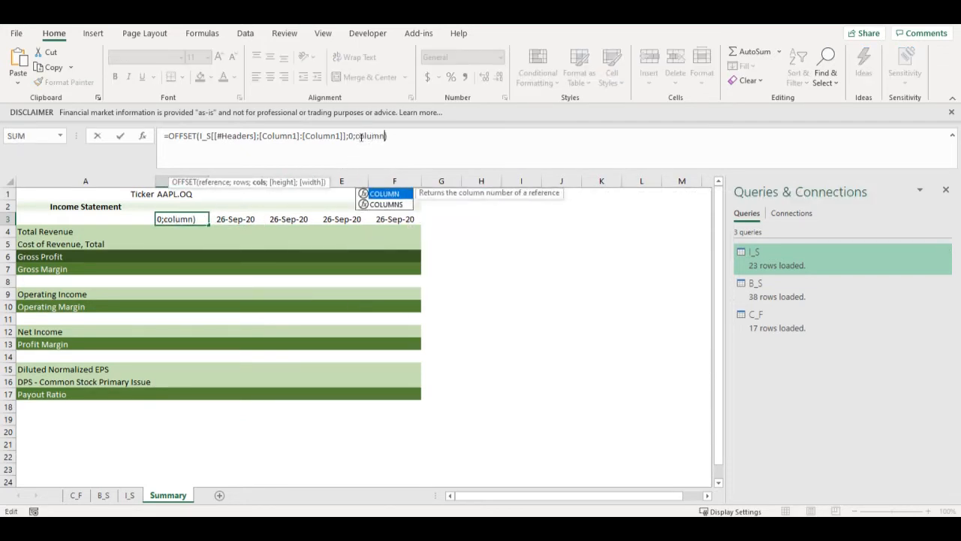
pyautogui.write('(')
pyautogui.click(186, 205)
pyautogui.press('Down')
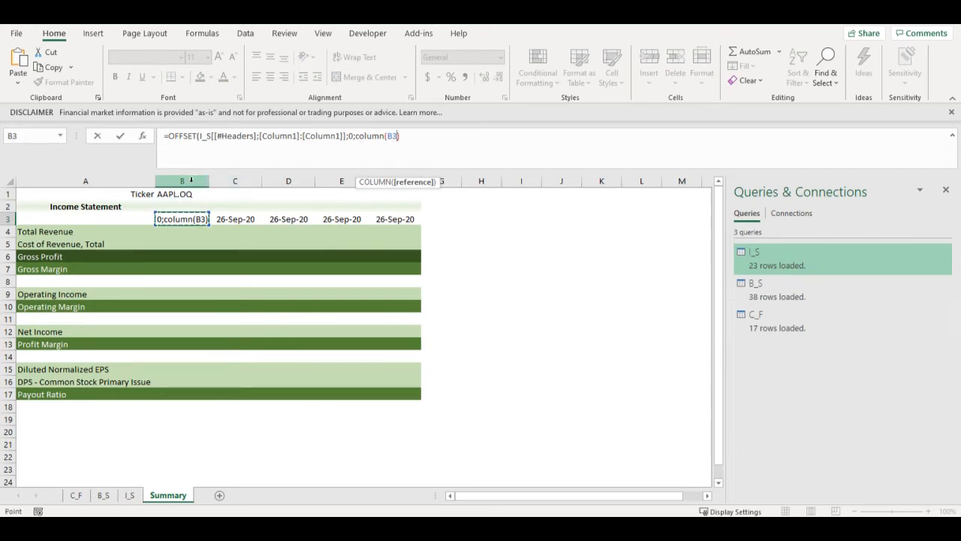
pyautogui.write('-')
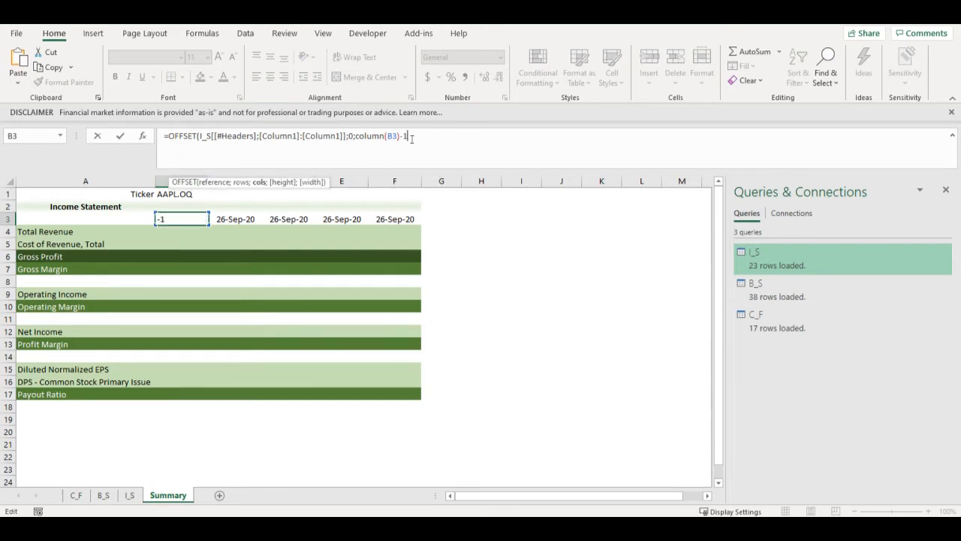
pyautogui.write('1)')
pyautogui.press('Return')
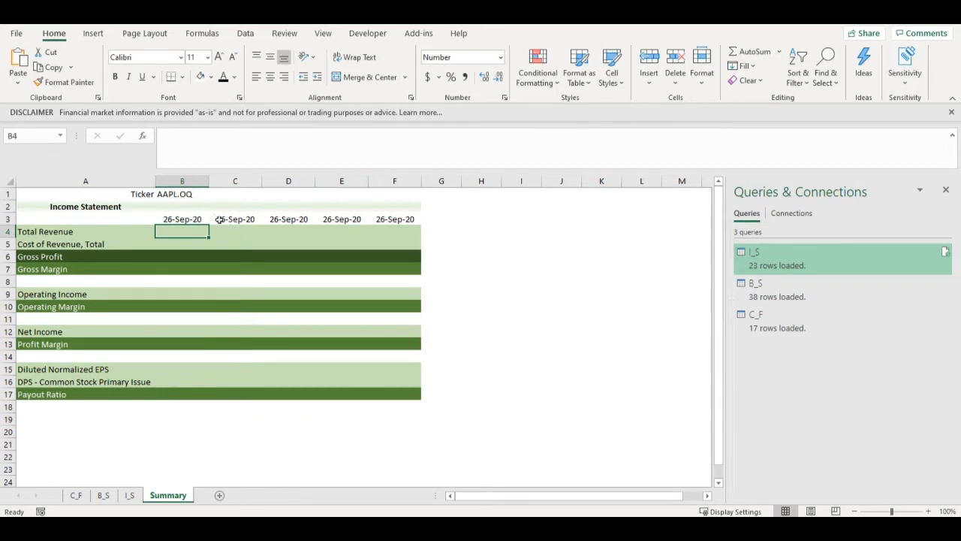
pyautogui.click(195, 217)
pyautogui.moveTo(209, 224); pyautogui.dragTo(414, 224)
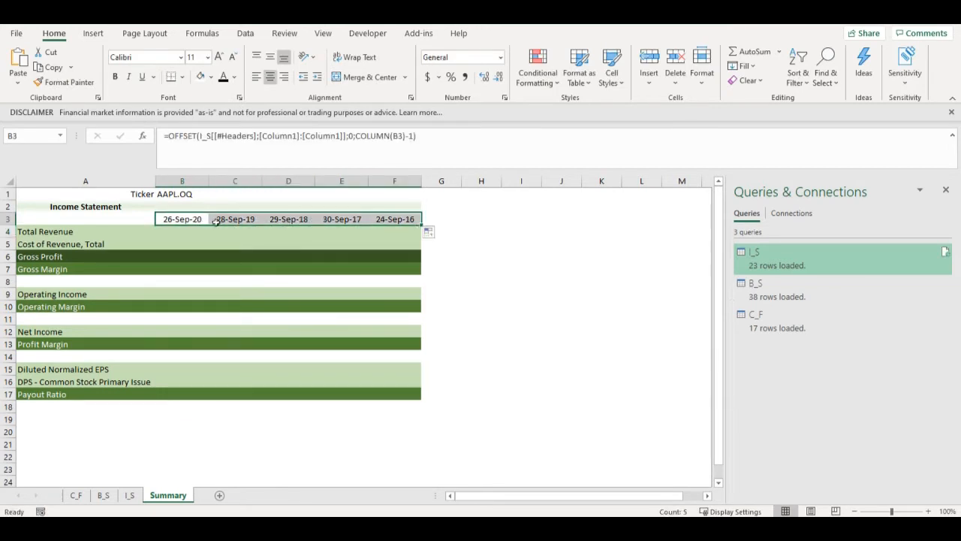
# Step: Start a MATCH formula in B4 with the Total Revenue label as the lookup value, locked as $A4
pyautogui.click(182, 234)
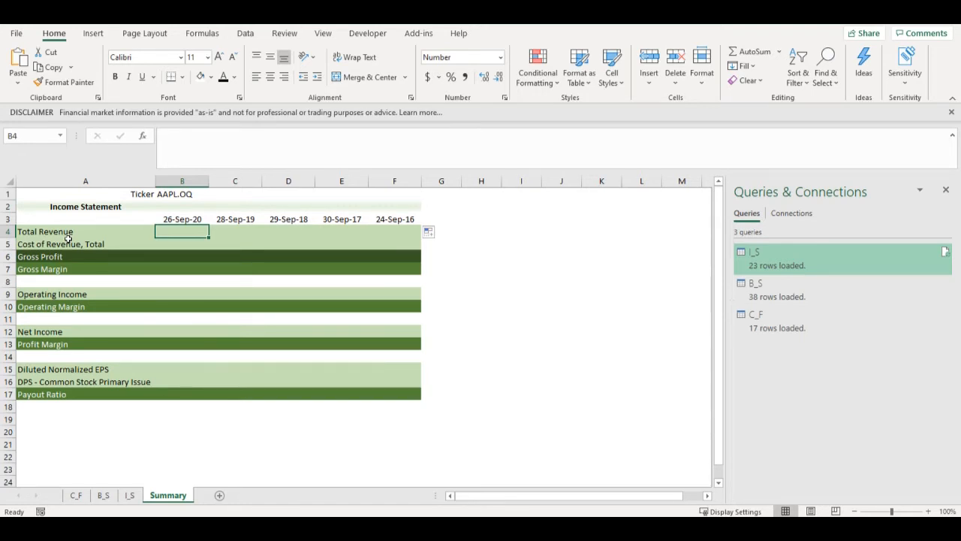
pyautogui.write('=match')
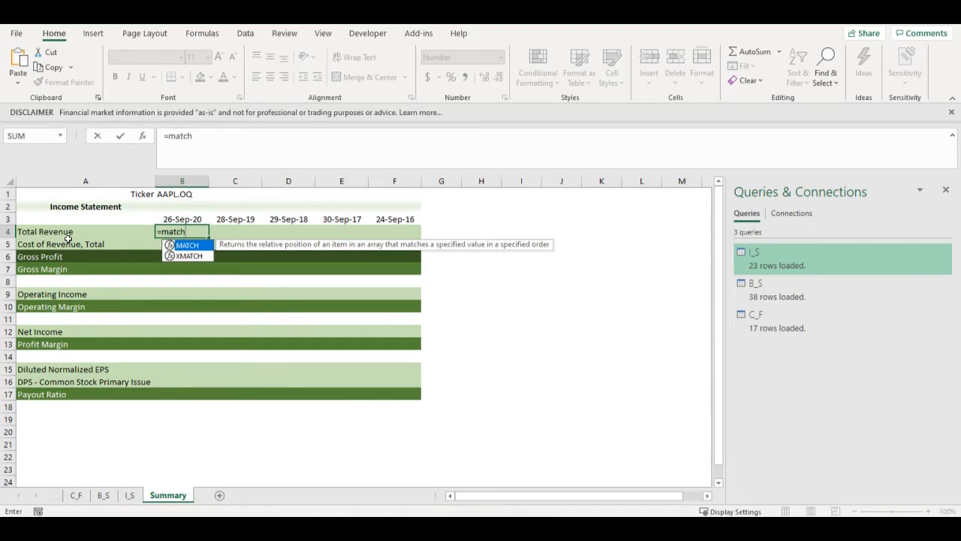
pyautogui.write('(')
pyautogui.click(58, 233)
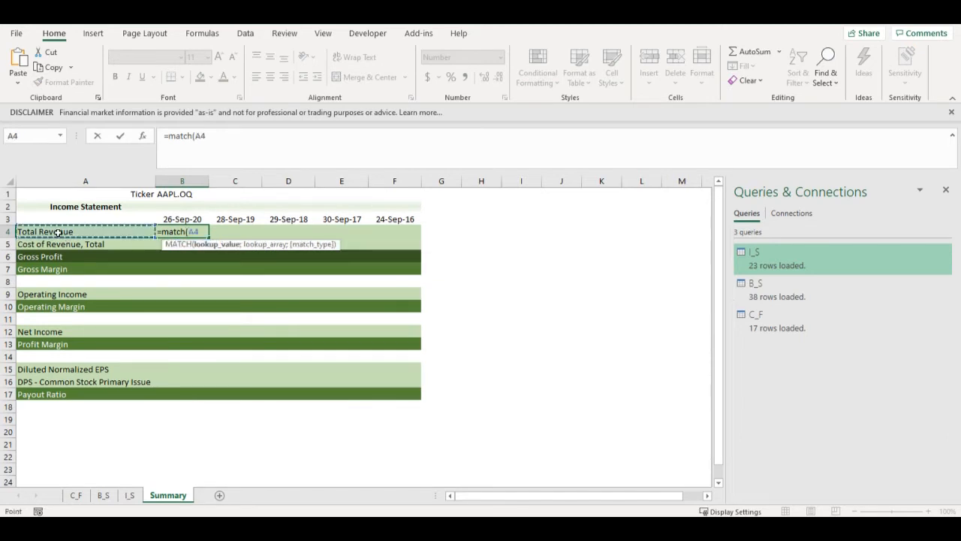
pyautogui.press('F4')
pyautogui.press('F4')
pyautogui.click(216, 136)
pyautogui.press('F4')
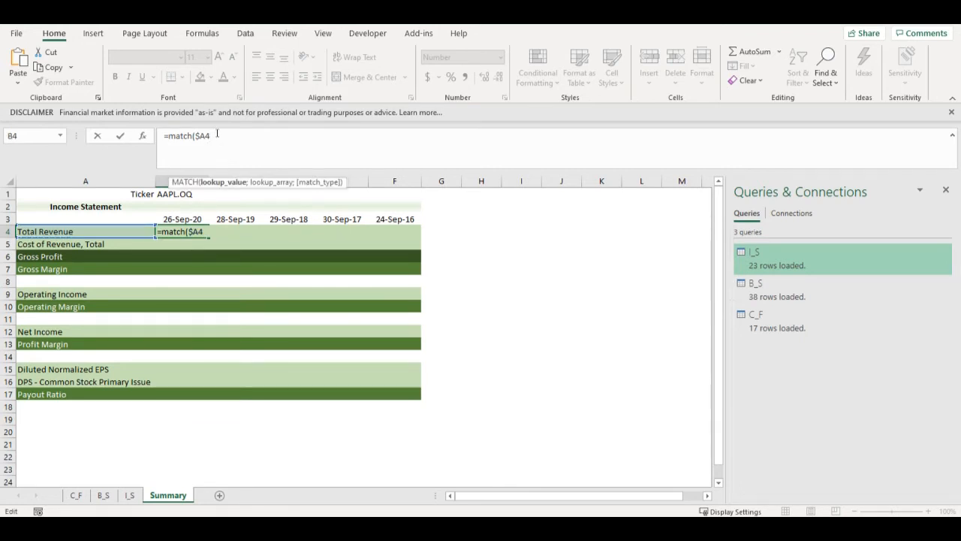
# Step: Complete B4's MATCH formula with I_S!$A:$A as the lookup array and 0 for an exact match
pyautogui.write(';')
pyautogui.click(129, 495)
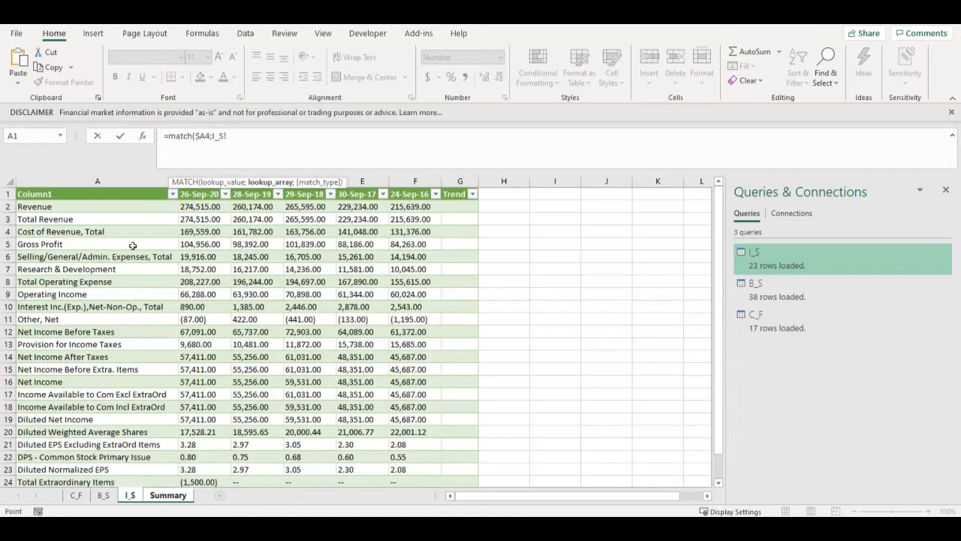
pyautogui.click(130, 181)
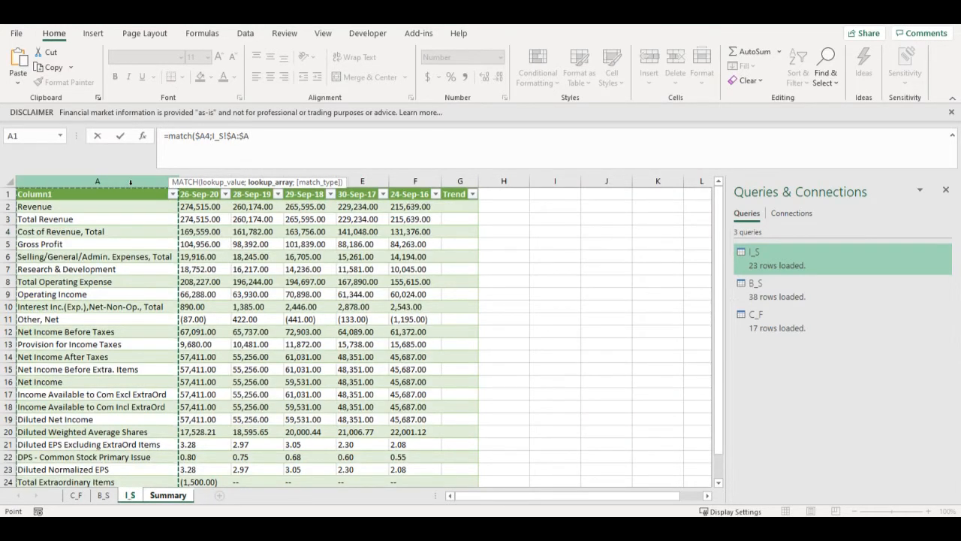
pyautogui.write(';')
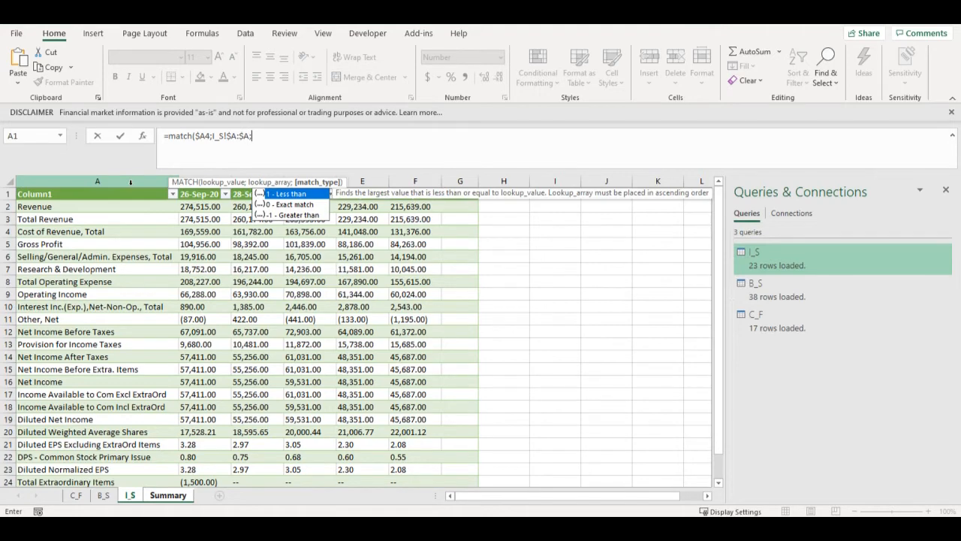
pyautogui.write('0)')
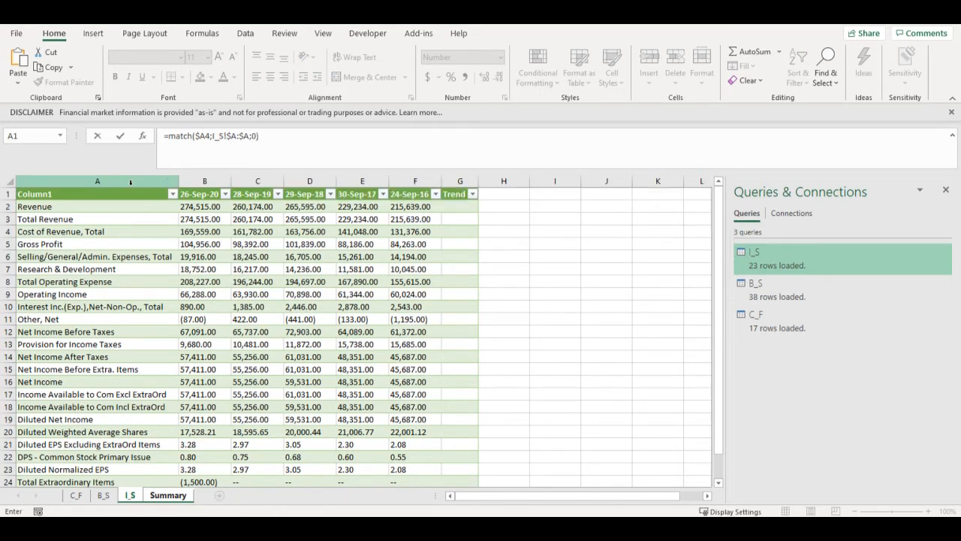
pyautogui.press('Return')
# Step: Wrap B4's MATCH in an INDEX function that uses the whole I_S table, headers and data, as its array
pyautogui.click(193, 231)
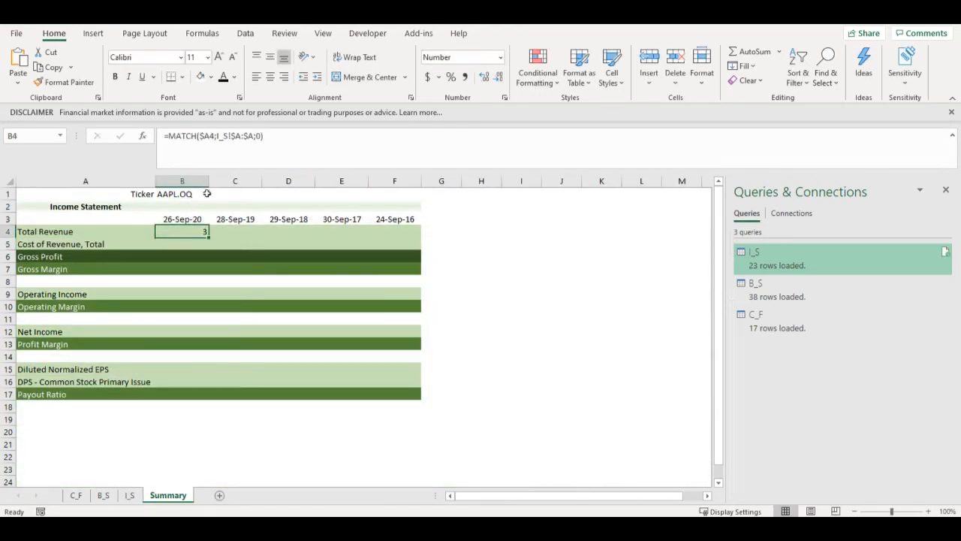
pyautogui.click(174, 147)
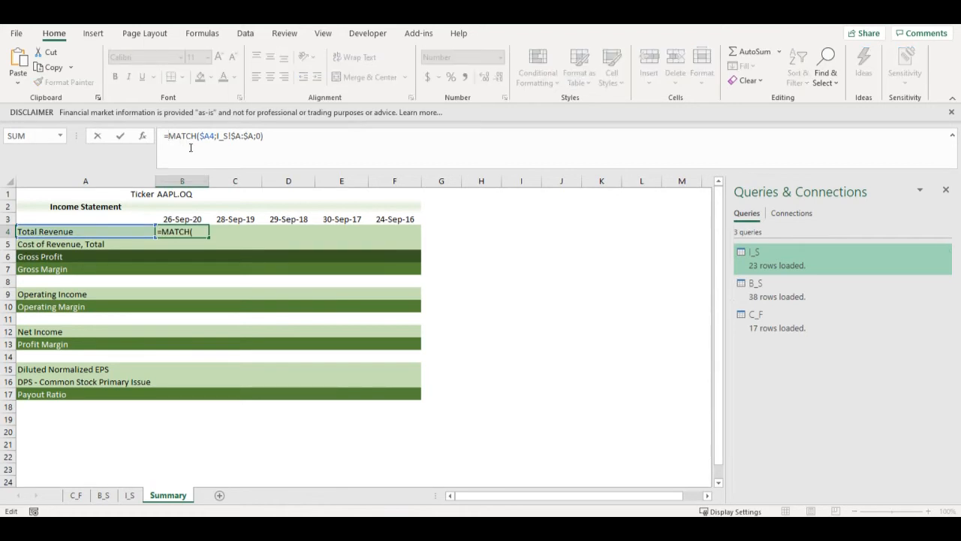
pyautogui.write('ex(')
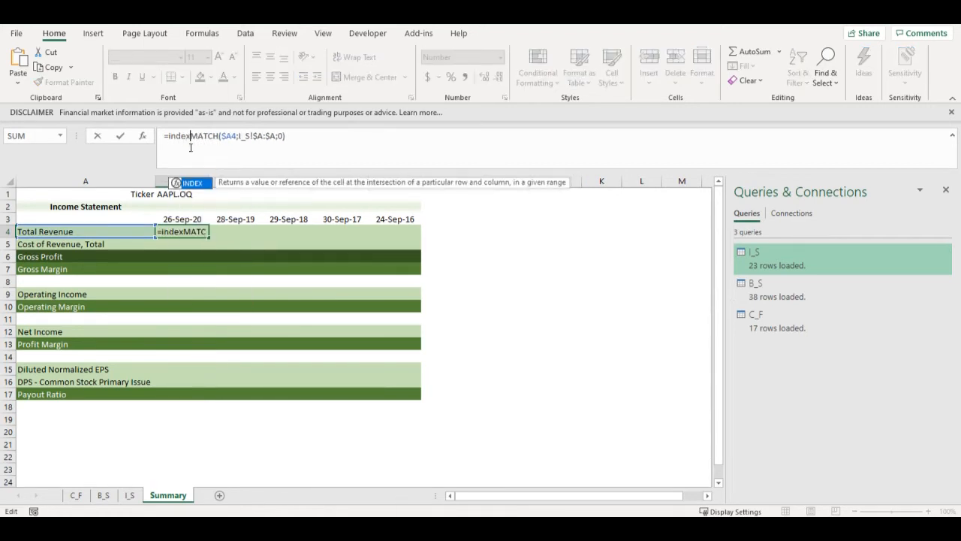
pyautogui.click(130, 495)
pyautogui.moveTo(105, 196); pyautogui.dragTo(450, 229)
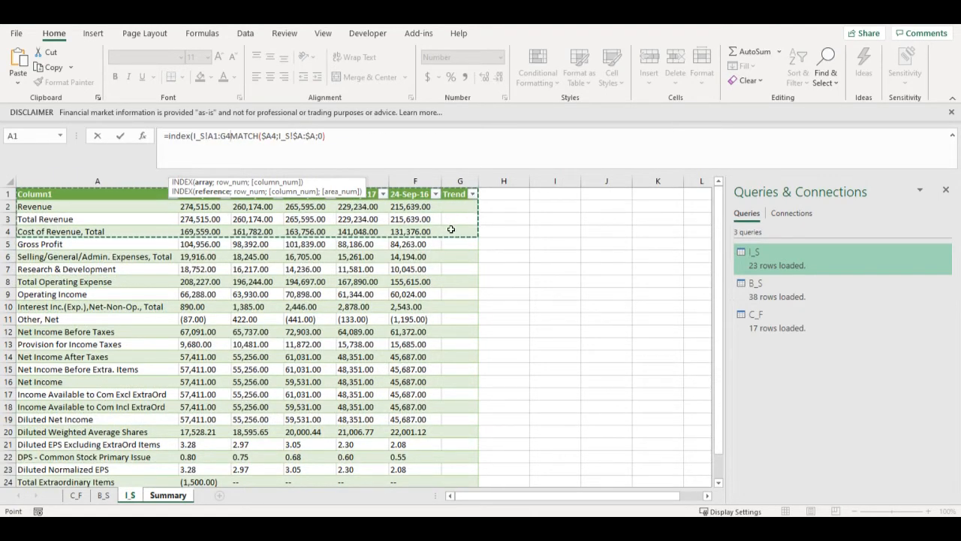
pyautogui.hotkey('ctrl', 'shift', 'Down')
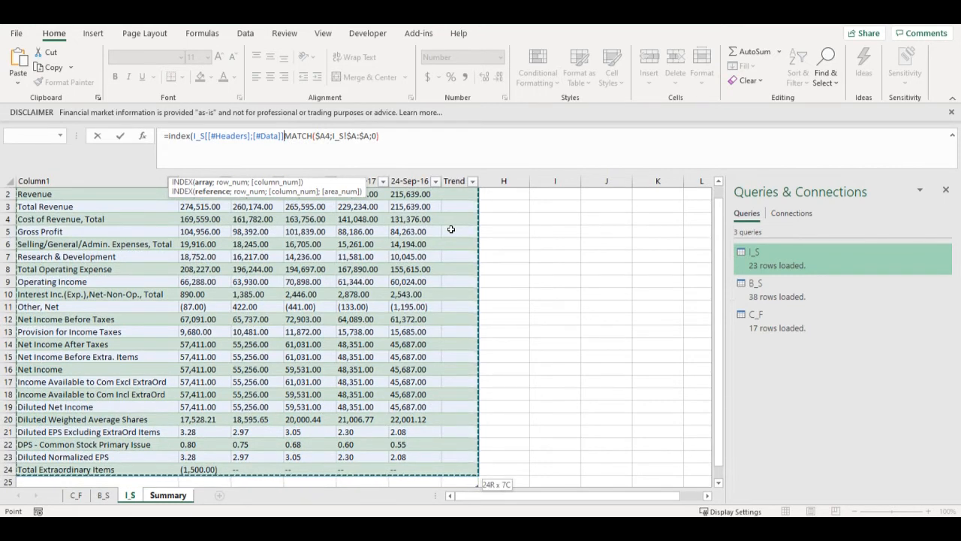
pyautogui.write(';')
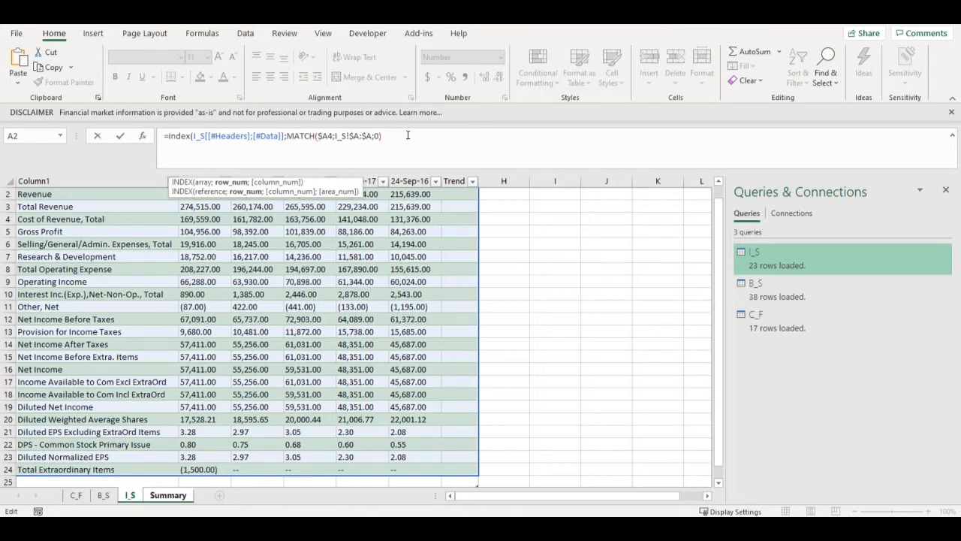
# Step: Add a second MATCH as the INDEX column number, with the date header Summary!B$3 as its lookup value
pyautogui.write(';')
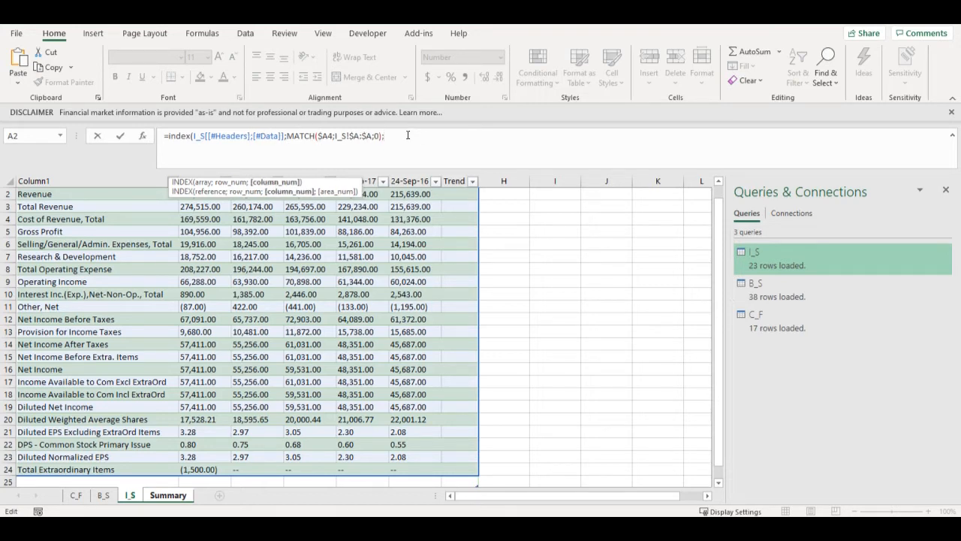
pyautogui.moveTo(719, 428); pyautogui.dragTo(718, 297)
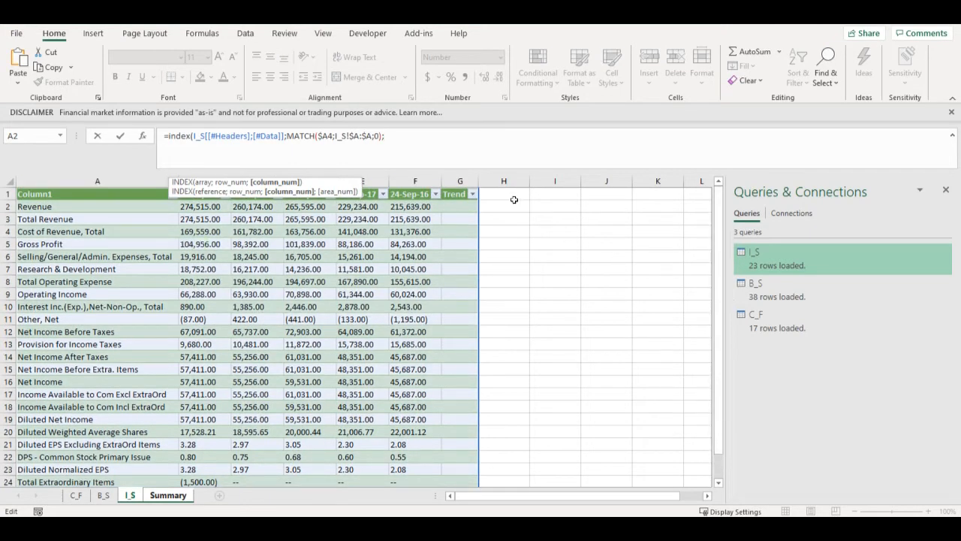
pyautogui.write('match(')
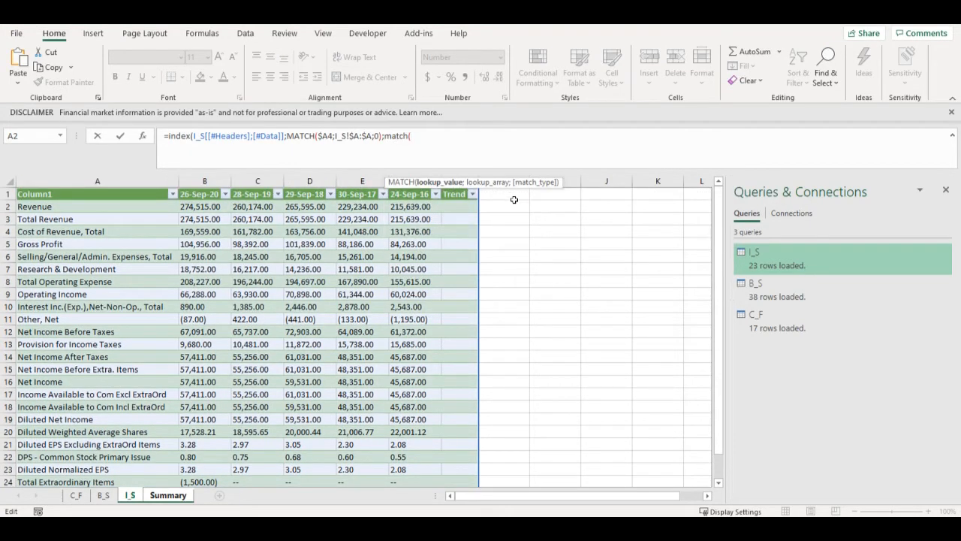
pyautogui.click(174, 496)
pyautogui.click(200, 219)
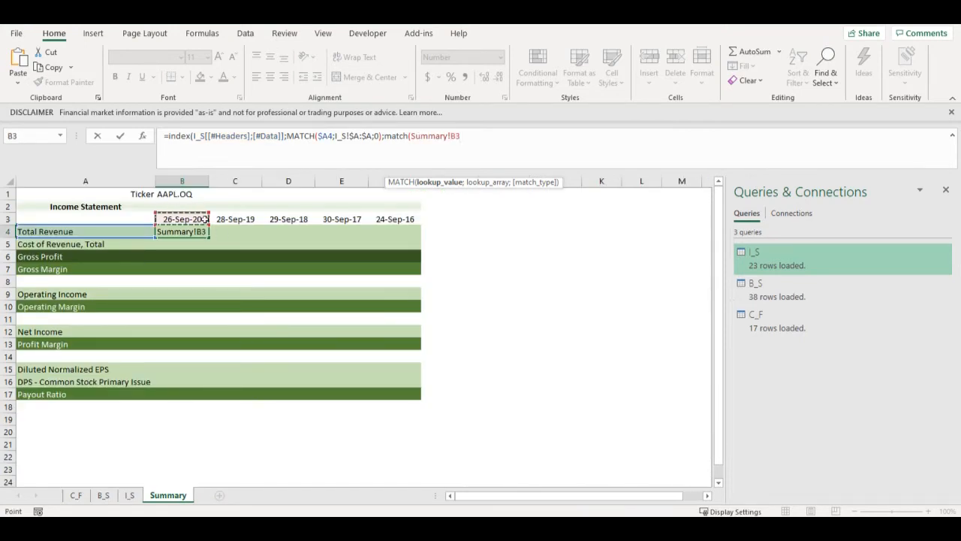
pyautogui.press('F4')
pyautogui.press('F4')
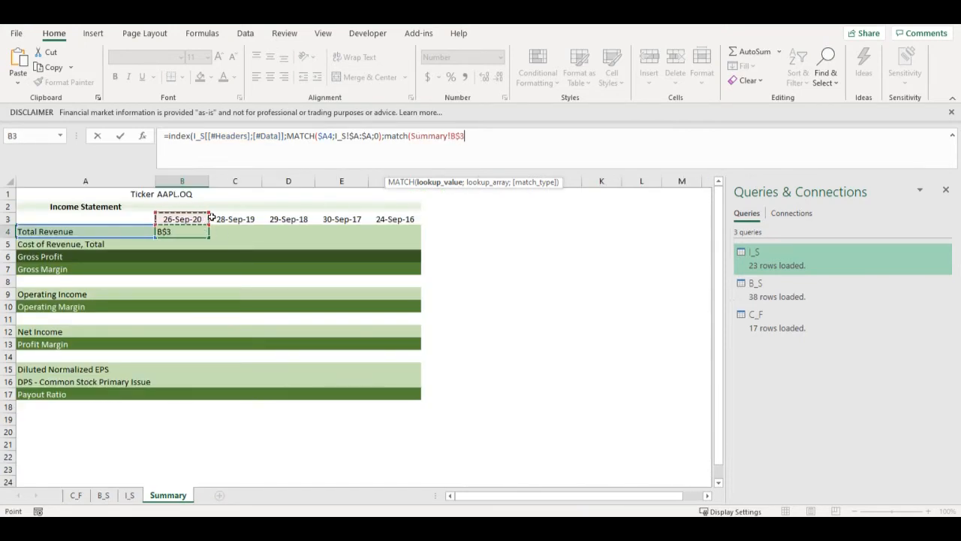
pyautogui.write(';')
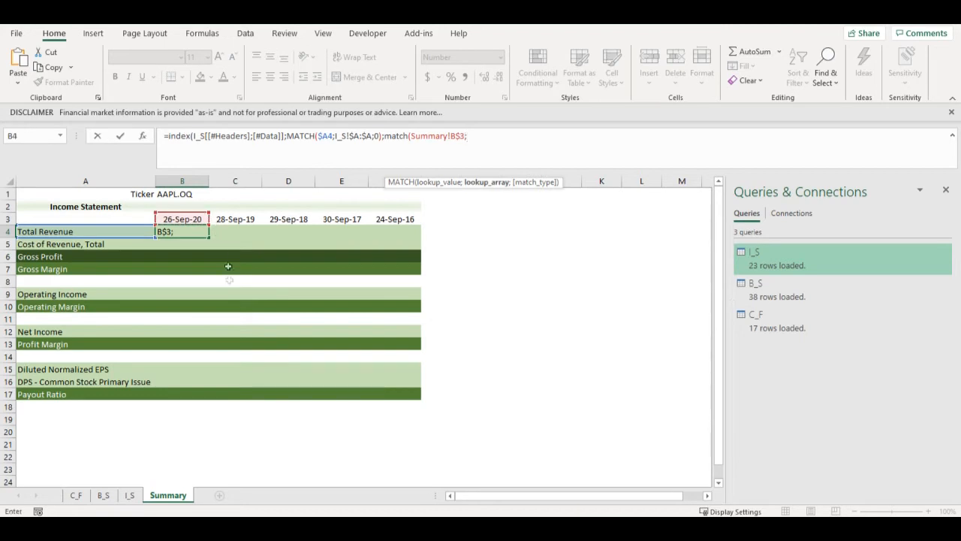
# Step: Complete the second MATCH with header row I_S!$1:$1 and exact match 0, and enter the INDEX formula in B4
pyautogui.click(129, 495)
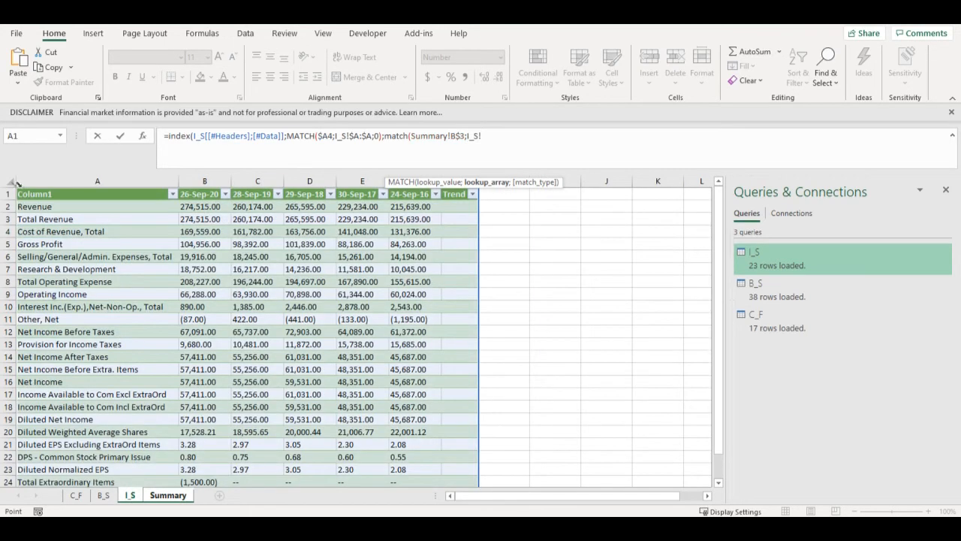
pyautogui.click(5, 194)
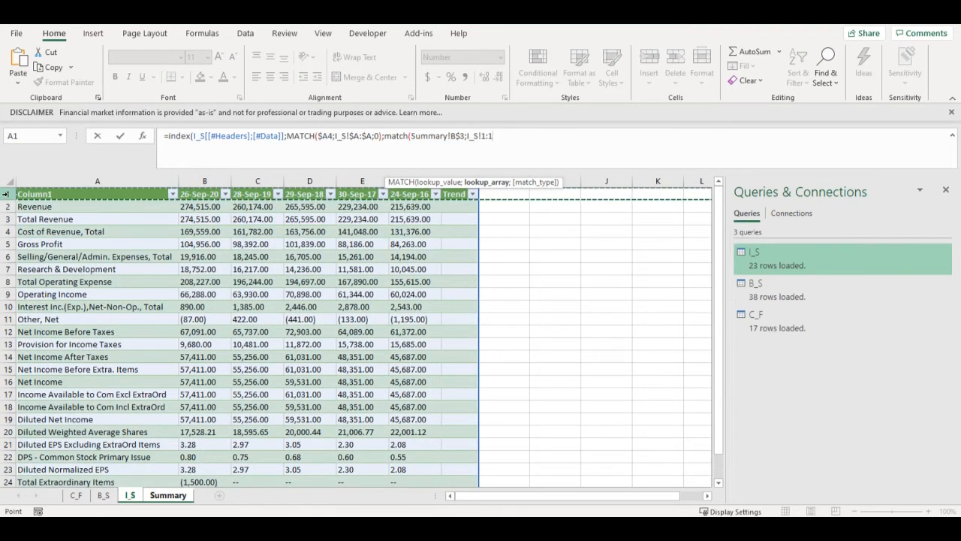
pyautogui.press('F4')
pyautogui.write(';0)')
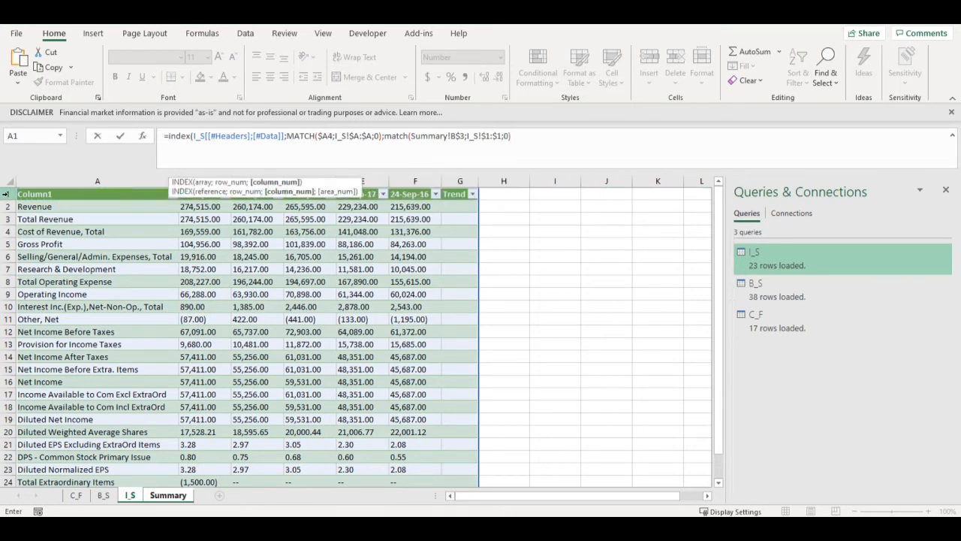
pyautogui.write(')')
pyautogui.press('Return')
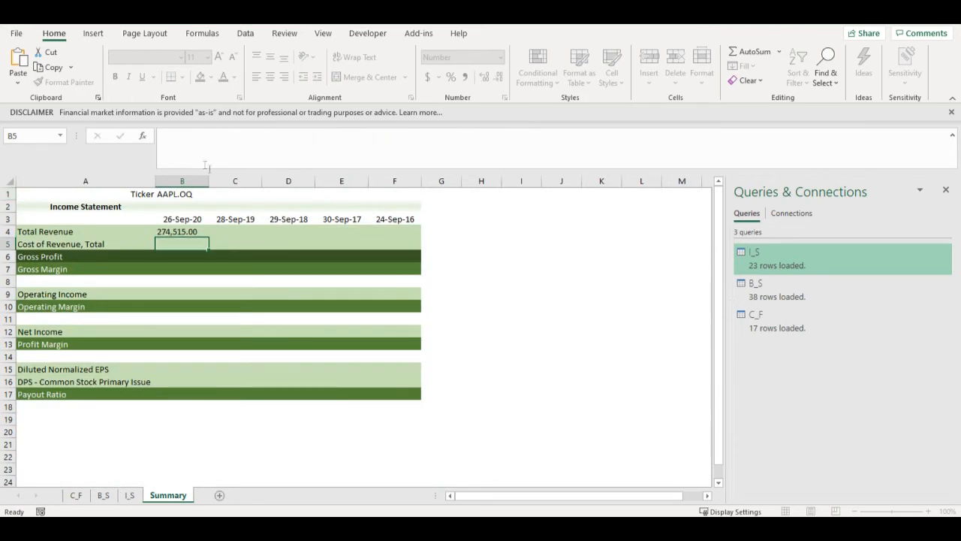
# Step: Check B4's result against the 26-Sep-20 Total Revenue figure on the I_S sheet and return to the Summary sheet
pyautogui.click(185, 232)
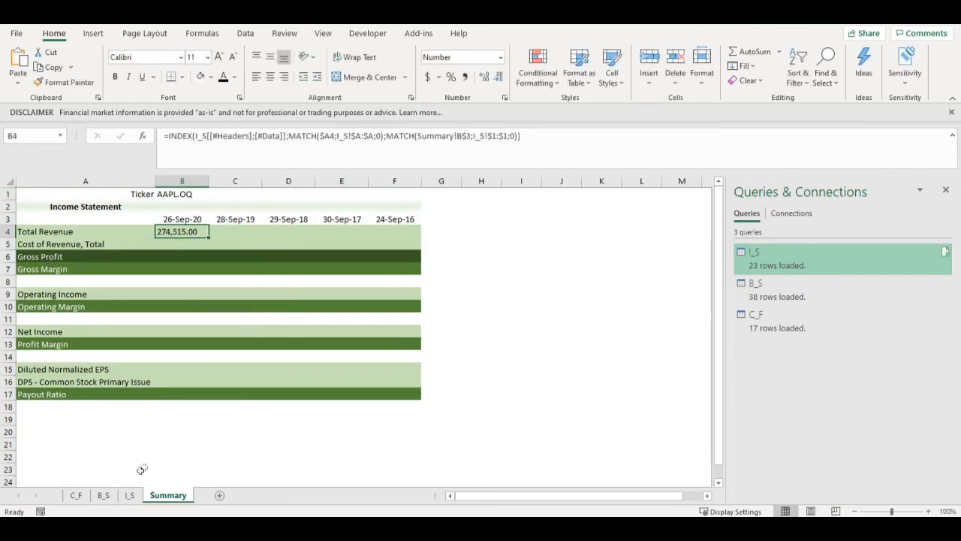
pyautogui.click(130, 496)
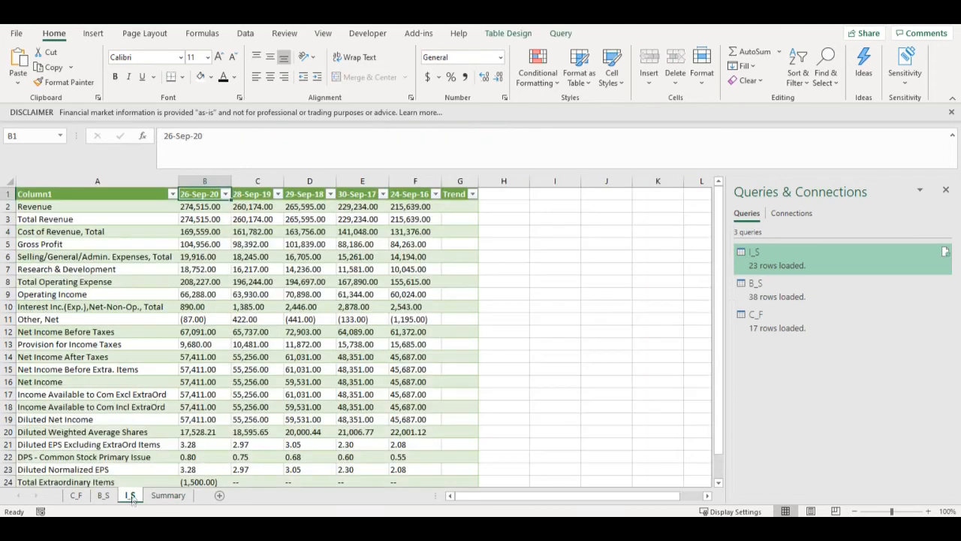
pyautogui.click(207, 207)
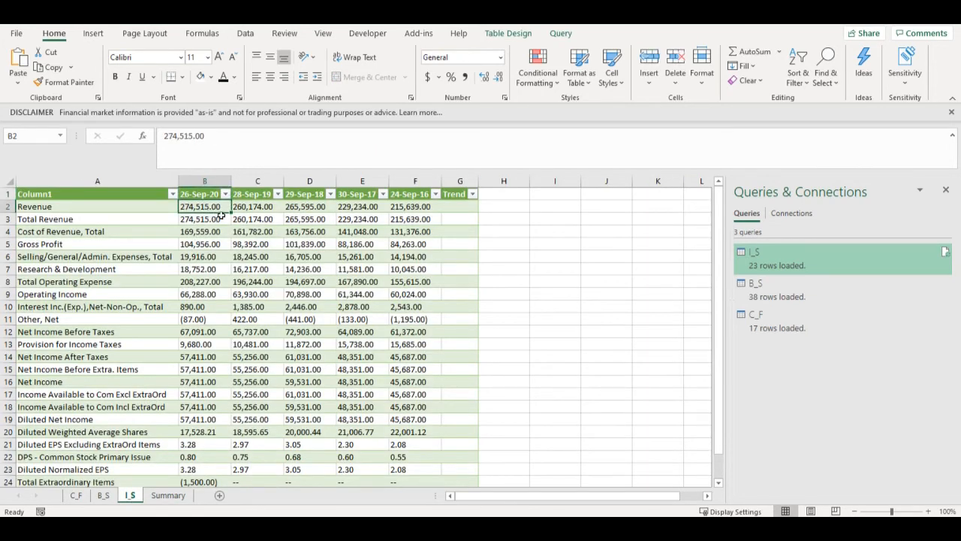
pyautogui.click(219, 220)
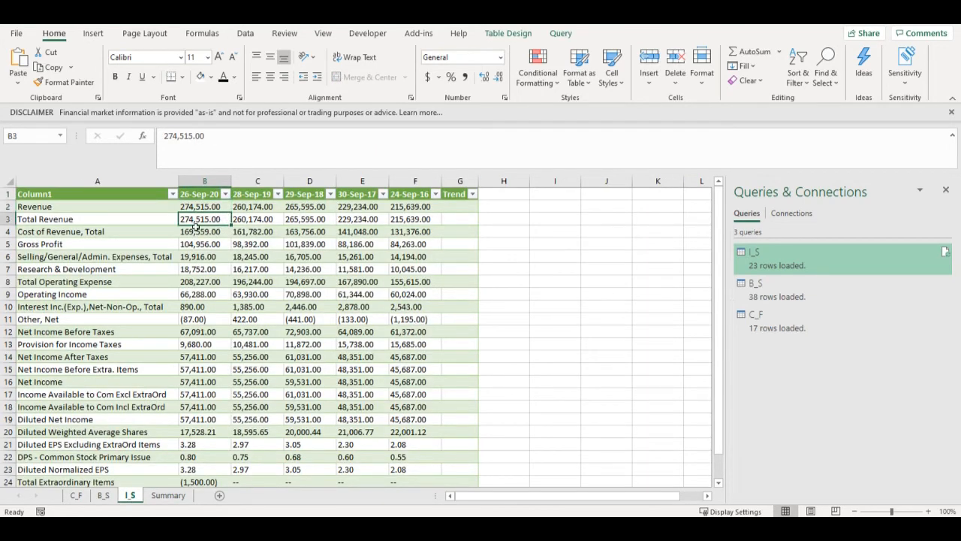
pyautogui.click(169, 495)
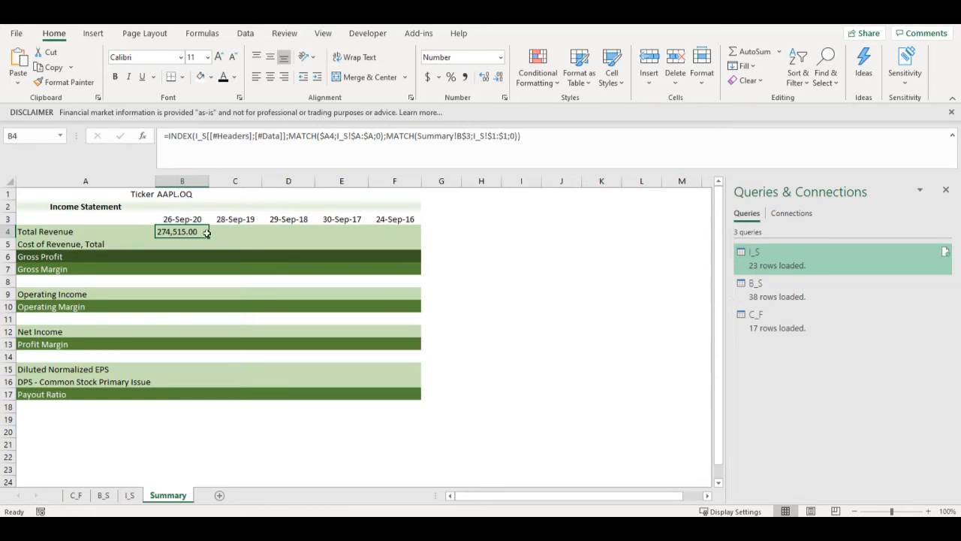
# Step: Wrap B4's INDEX/MATCH formula in a VALUE function so that it returns a number
pyautogui.click(170, 135)
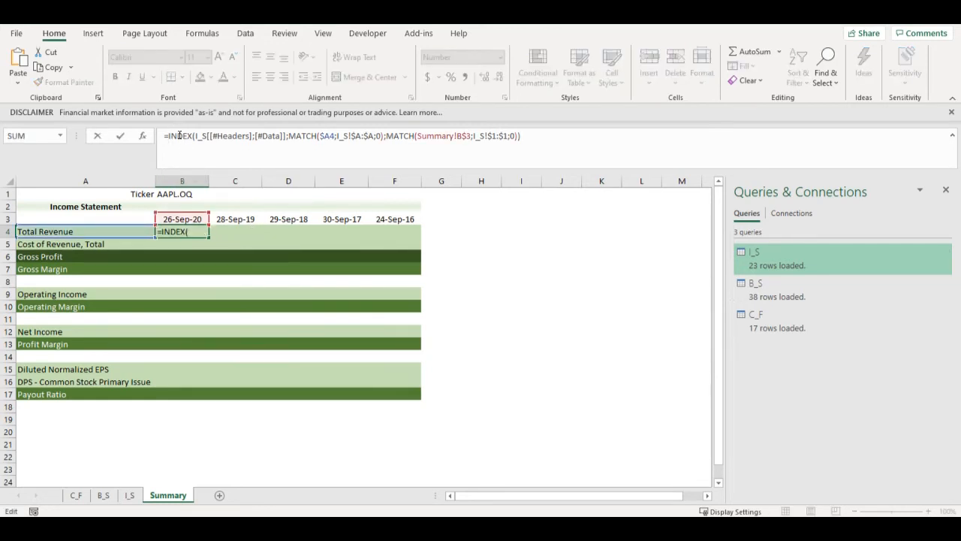
pyautogui.write('value(')
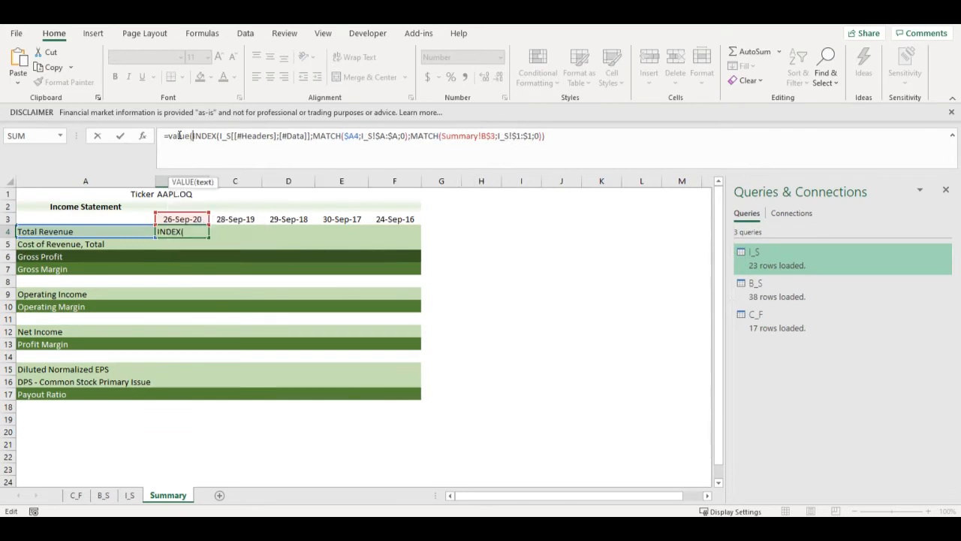
pyautogui.click(562, 137)
pyautogui.write(')')
pyautogui.press('Return')
pyautogui.click(171, 231)
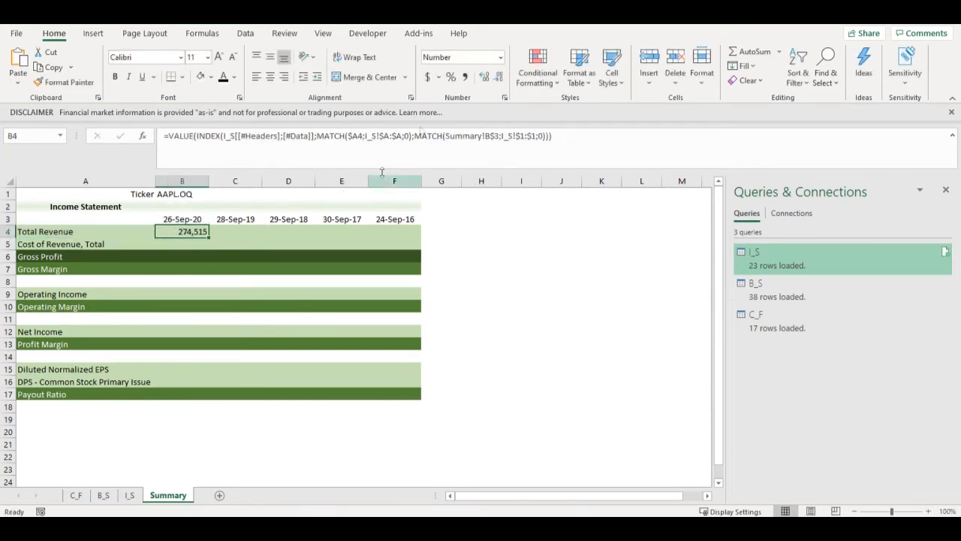
pyautogui.click(484, 76)
pyautogui.click(486, 79)
pyautogui.click(500, 78)
pyautogui.click(500, 79)
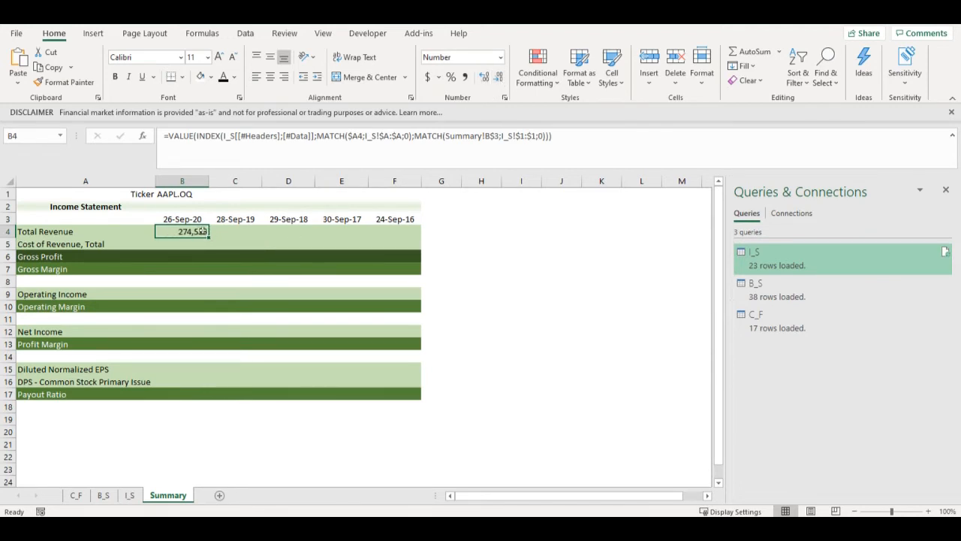
# Step: Fill B4's formula across to F4 and down through the Cost of Revenue, Total row
pyautogui.moveTo(210, 237); pyautogui.dragTo(410, 235)
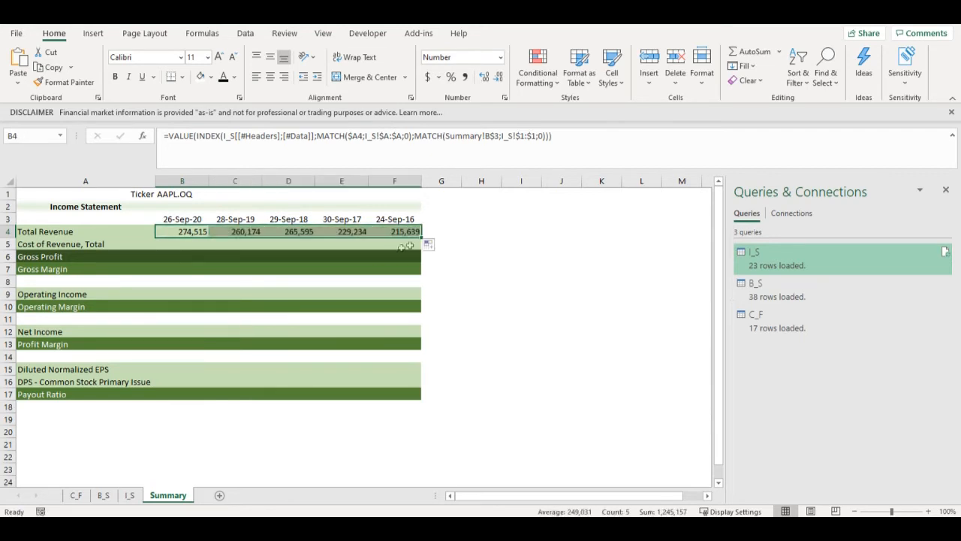
pyautogui.moveTo(421, 237); pyautogui.dragTo(421, 245)
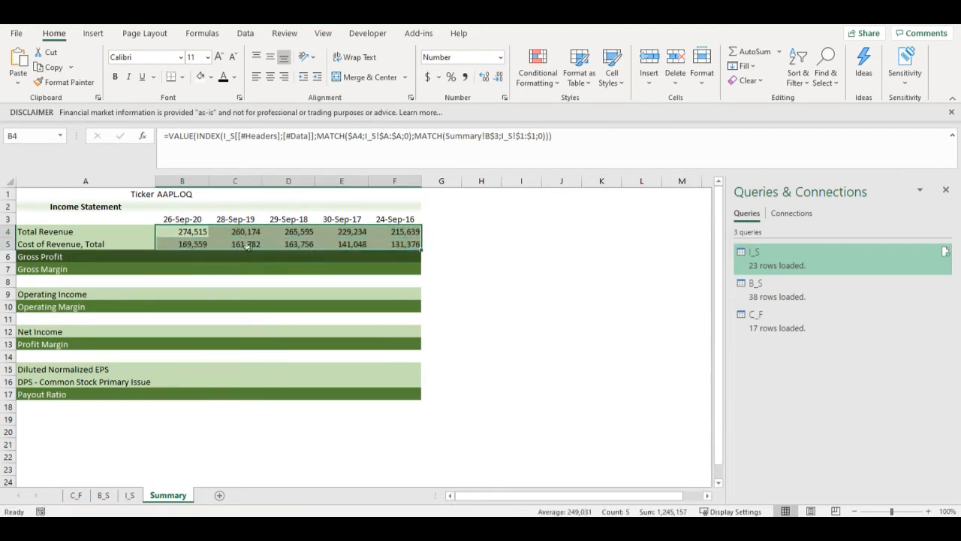
pyautogui.click(197, 247)
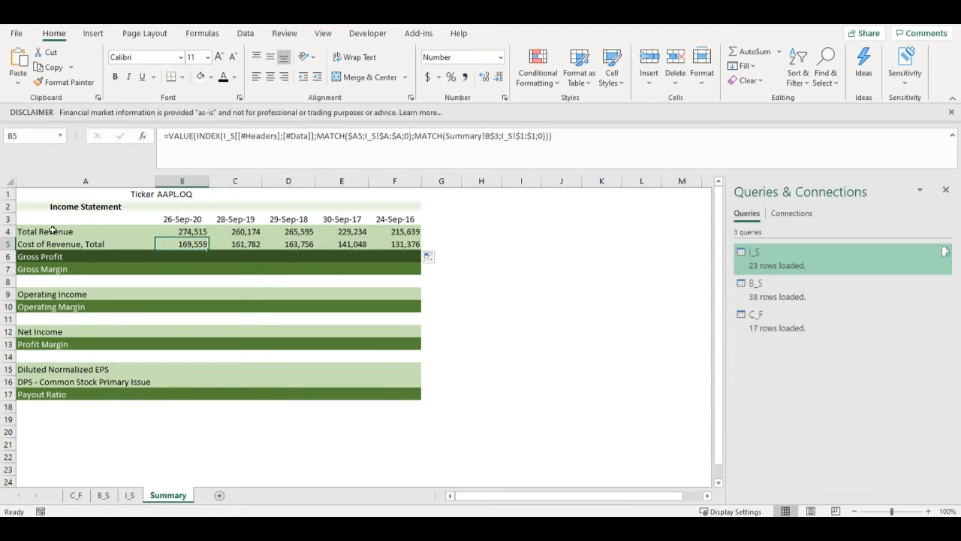
# Step: Calculate Gross Profit in B6 as =B4-B5 and fill the formula across to F6
pyautogui.click(192, 260)
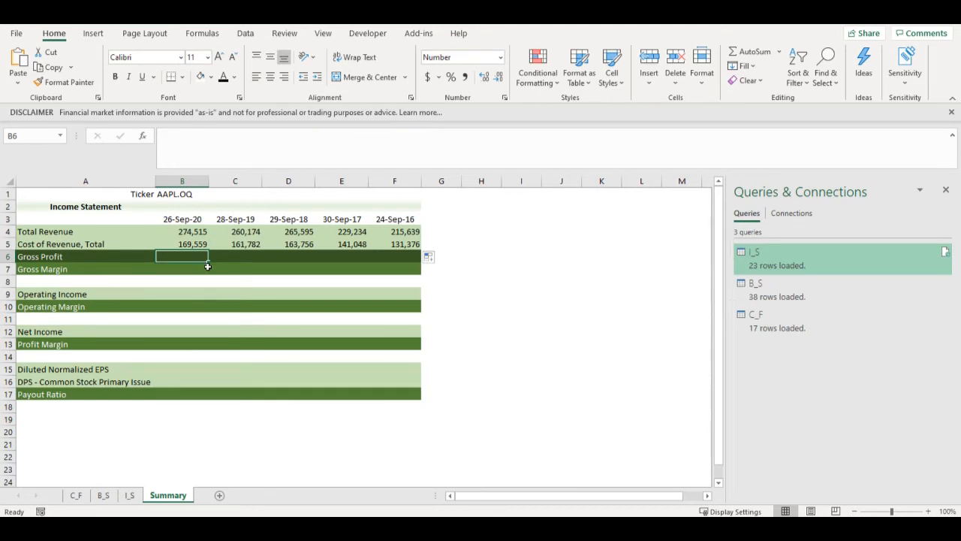
pyautogui.write('=')
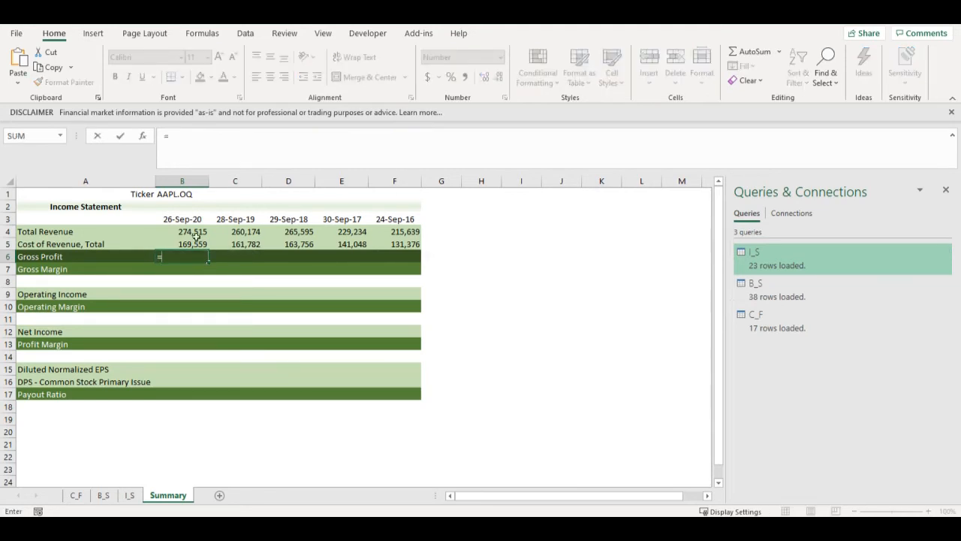
pyautogui.click(193, 234)
pyautogui.write('-')
pyautogui.click(189, 244)
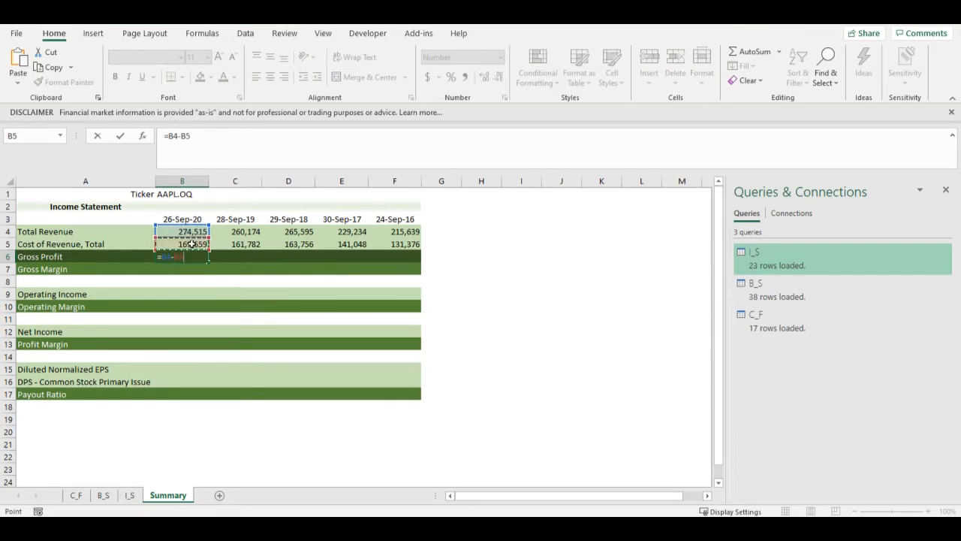
pyautogui.press('Return')
pyautogui.click(201, 257)
pyautogui.moveTo(210, 261); pyautogui.dragTo(419, 261)
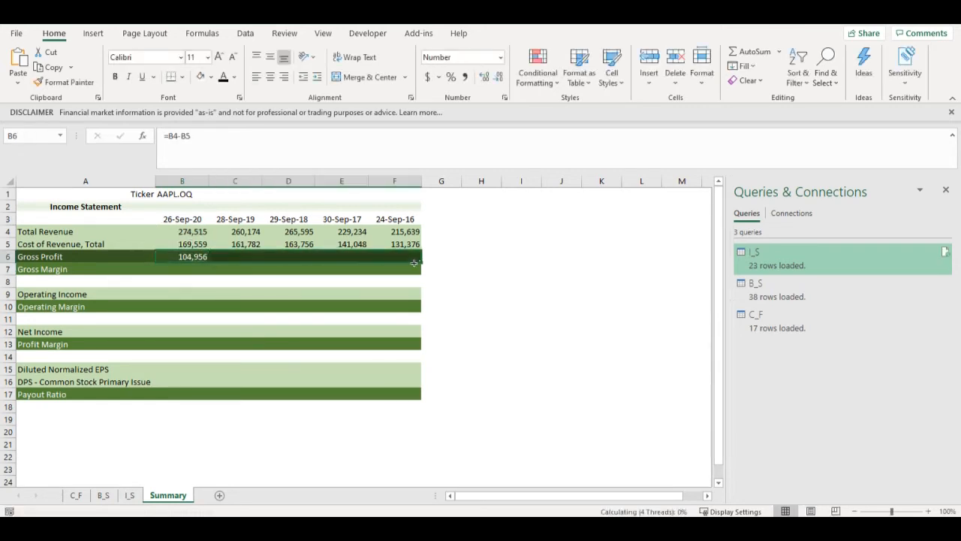
# Step: Calculate Gross Margin in B7 as =B6/B4 and fill the formula across to F7
pyautogui.click(181, 269)
pyautogui.write('=')
pyautogui.click(198, 258)
pyautogui.write('/')
pyautogui.click(192, 232)
pyautogui.press('Return')
pyautogui.click(201, 270)
pyautogui.moveTo(210, 273); pyautogui.dragTo(414, 269)
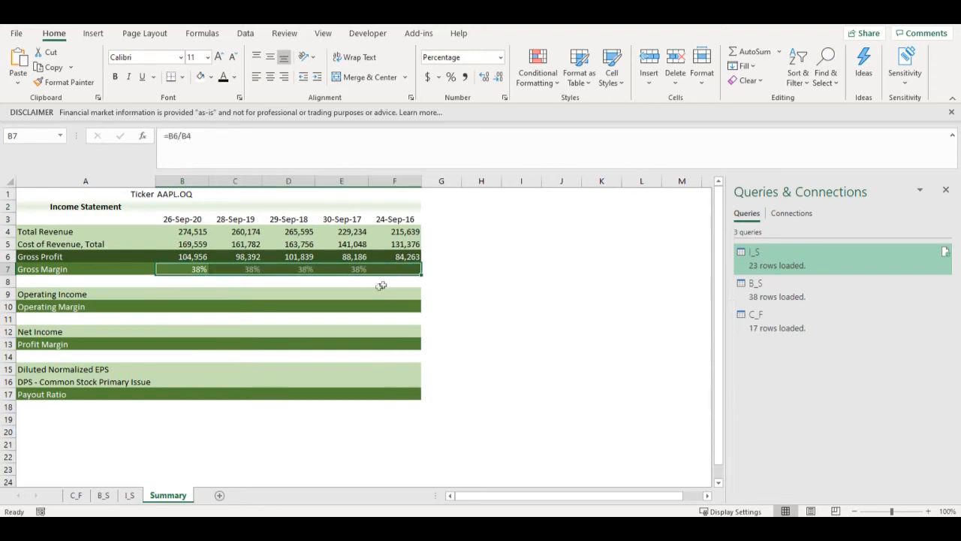
# Step: Copy the Total Revenue formulas B4:F4 into the Operating Income, Net Income, Diluted Normalized EPS and DPS rows
pyautogui.click(190, 292)
pyautogui.moveTo(198, 231); pyautogui.dragTo(391, 233)
pyautogui.hotkey('ctrl', 'c')
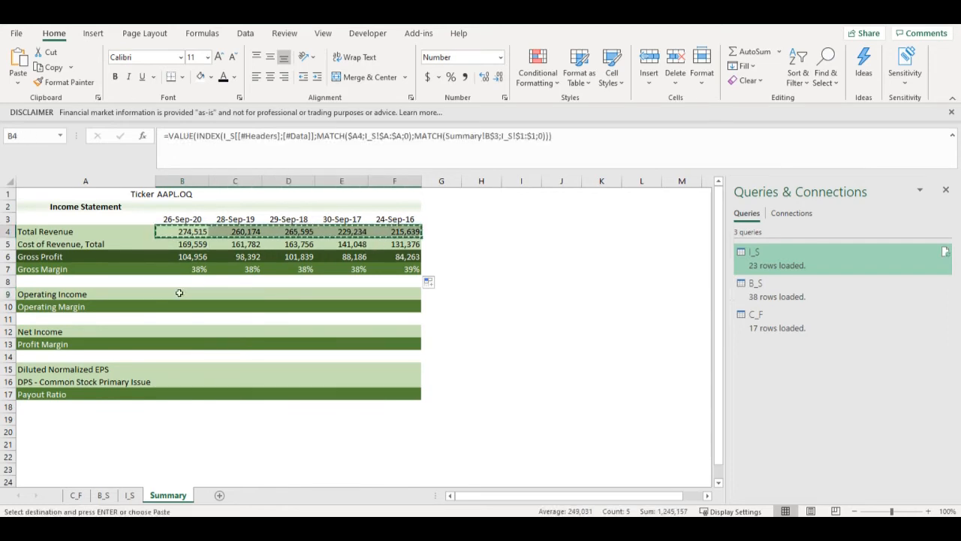
pyautogui.click(183, 294)
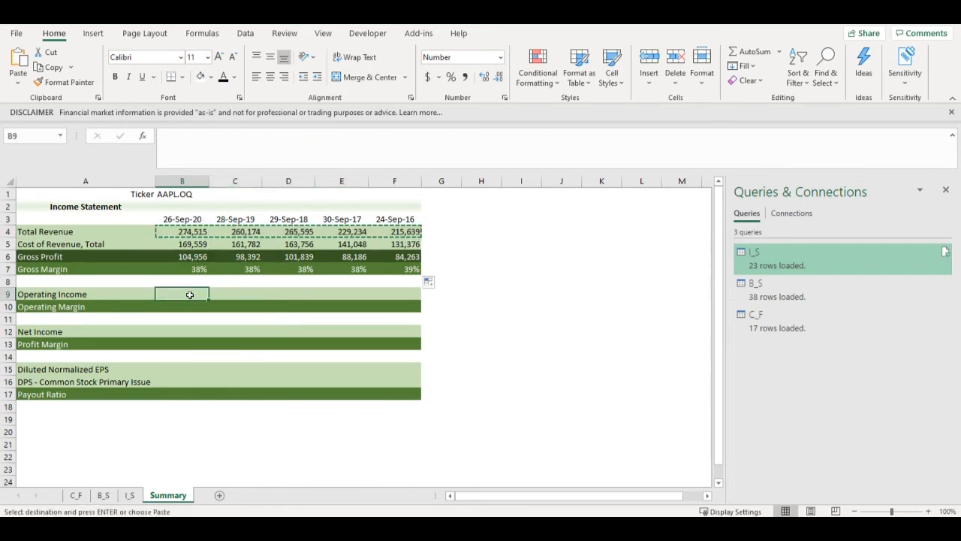
pyautogui.hotkey('ctrl', 'v')
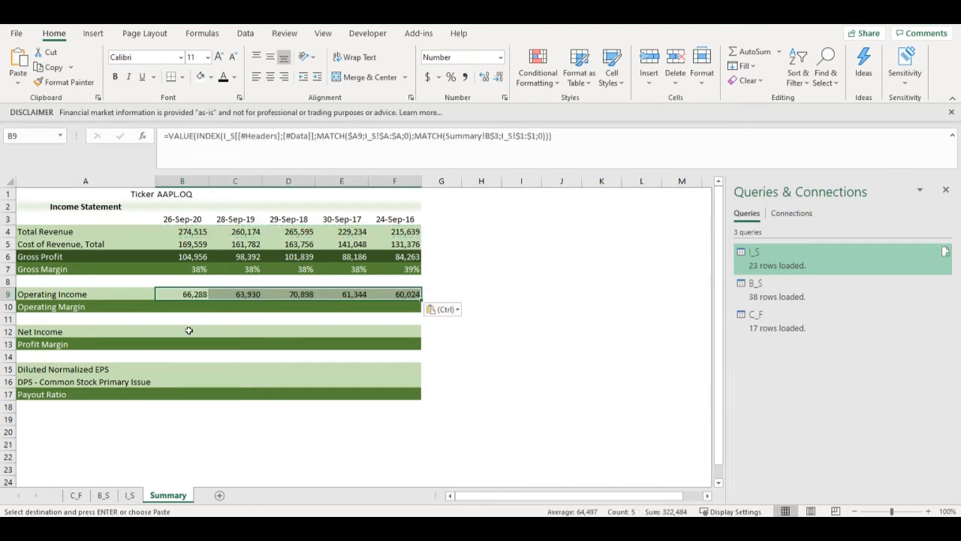
pyautogui.click(188, 332)
pyautogui.hotkey('ctrl', 'v')
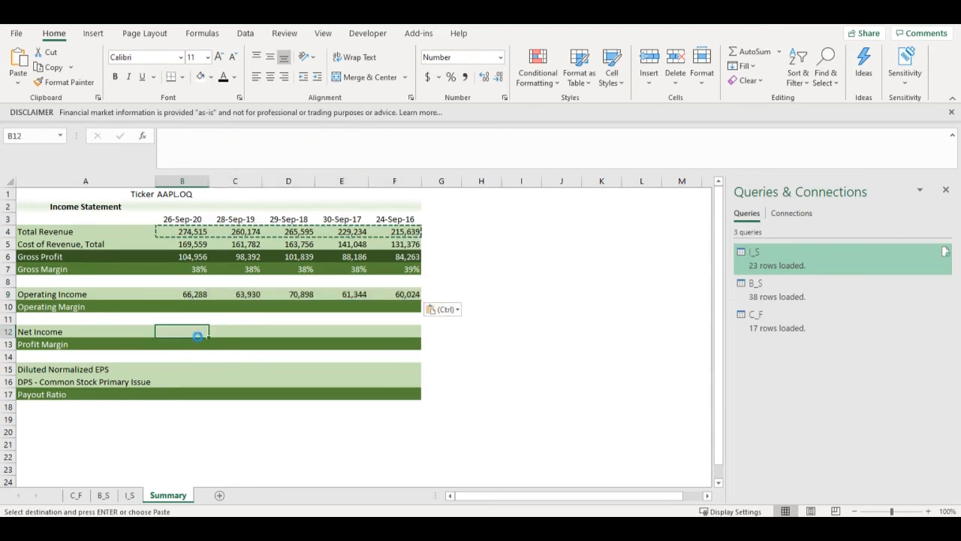
pyautogui.moveTo(183, 373); pyautogui.dragTo(398, 385)
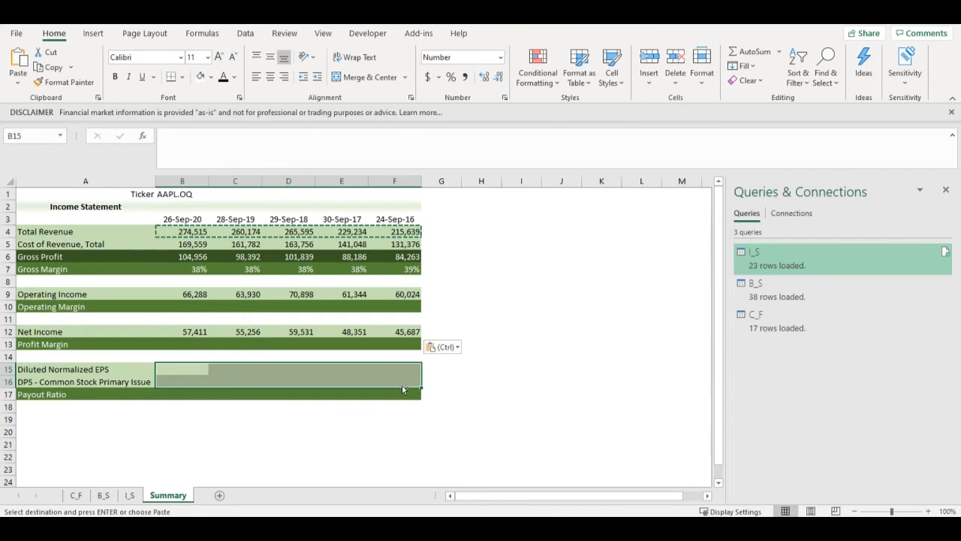
pyautogui.hotkey('ctrl', 'v')
# Step: Calculate Operating Margin in B10 as =B9/B4 and fill the formula across to F10
pyautogui.click(200, 308)
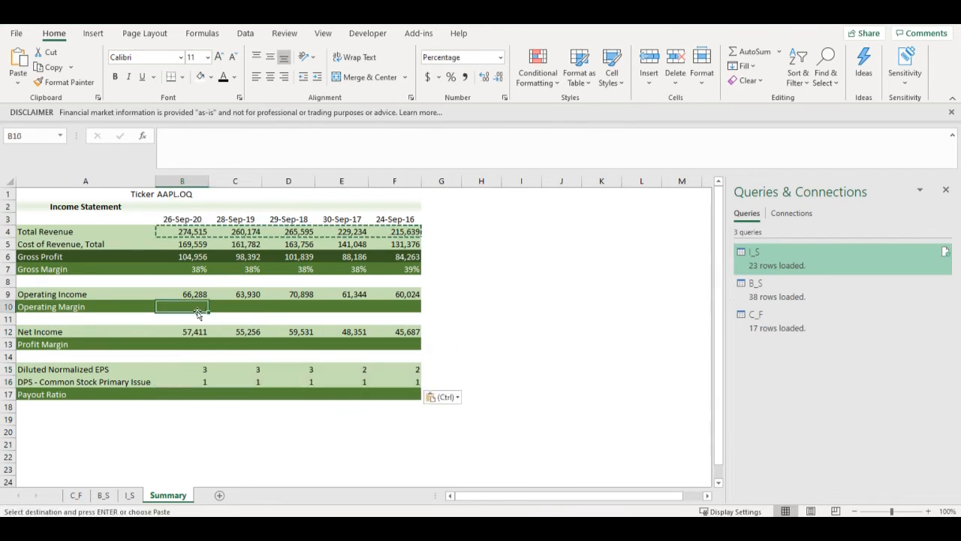
pyautogui.press('Escape')
pyautogui.write('=')
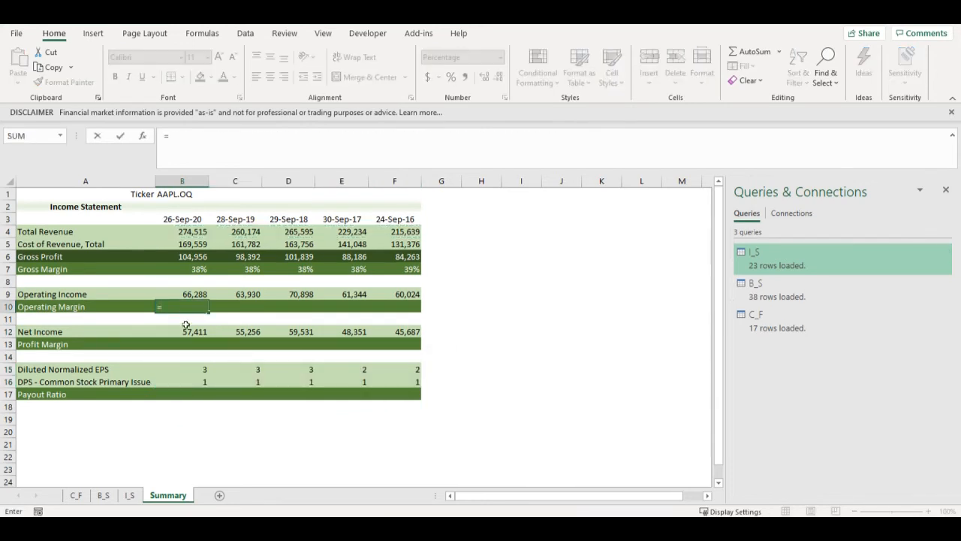
pyautogui.click(199, 293)
pyautogui.write('/')
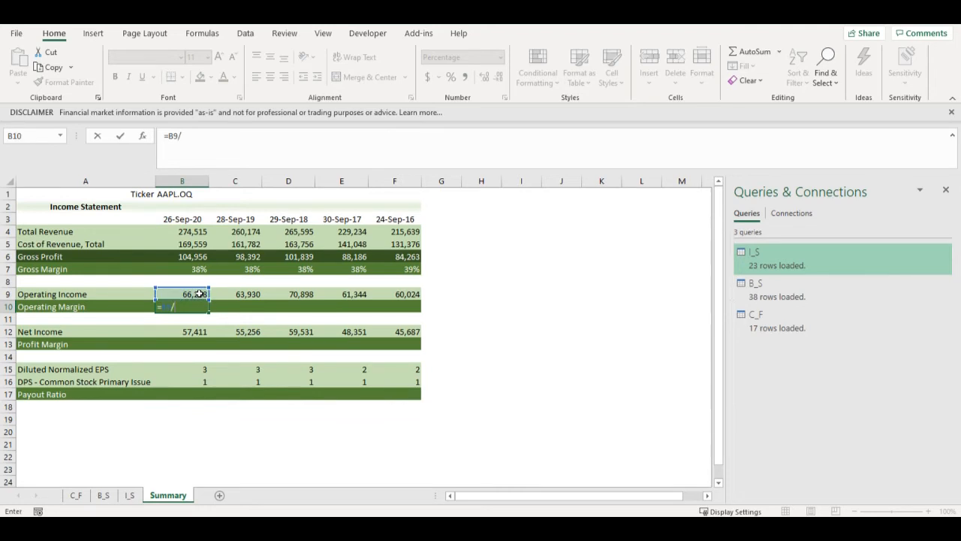
pyautogui.click(197, 232)
pyautogui.press('Return')
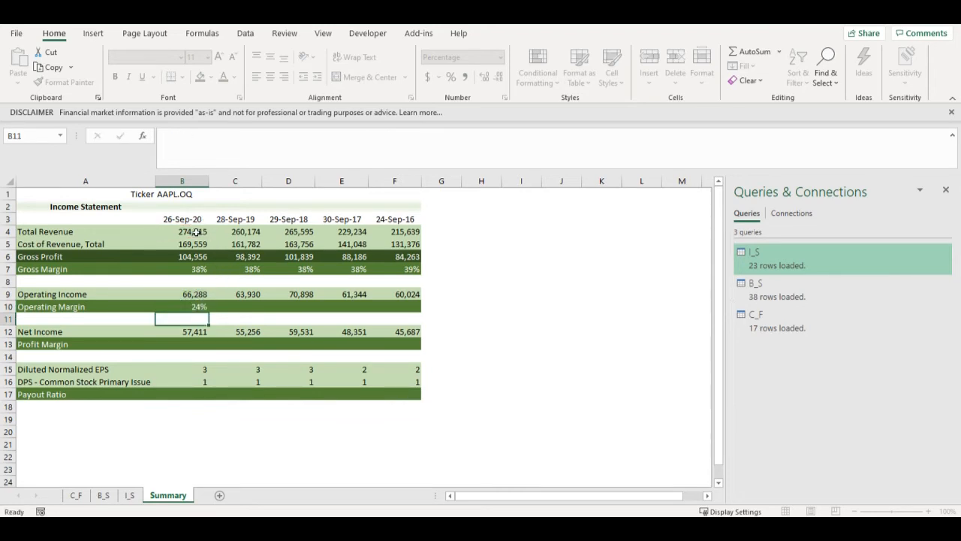
pyautogui.click(208, 311)
pyautogui.moveTo(209, 310); pyautogui.dragTo(415, 311)
# Step: Calculate Profit Margin in B13 as =B12/B4 and fill the formula across to F13
pyautogui.click(192, 345)
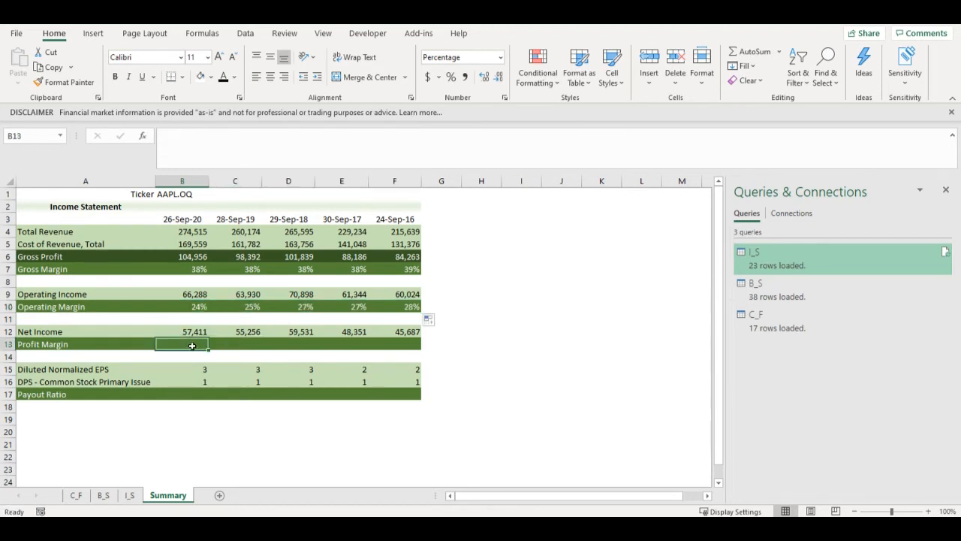
pyautogui.write('=')
pyautogui.click(192, 333)
pyautogui.write('/')
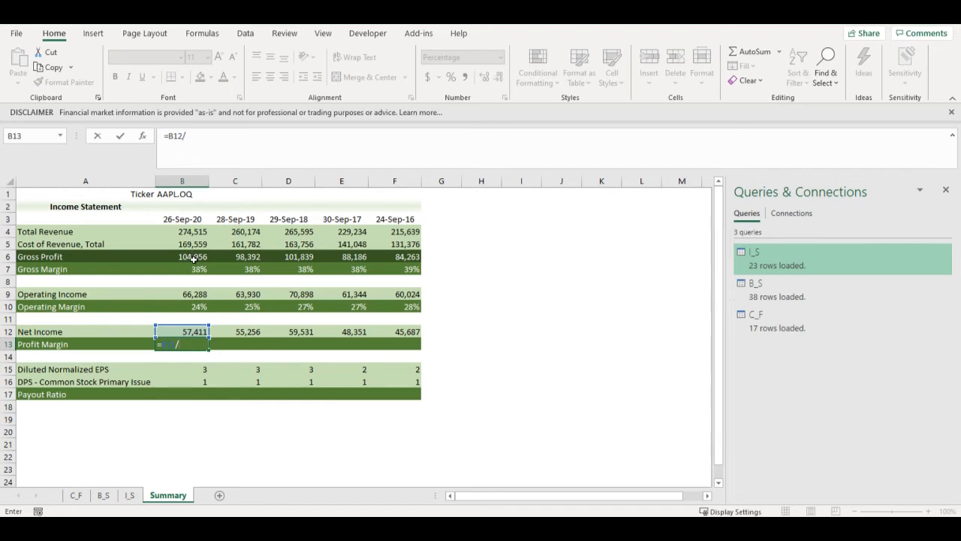
pyautogui.click(196, 233)
pyautogui.press('Return')
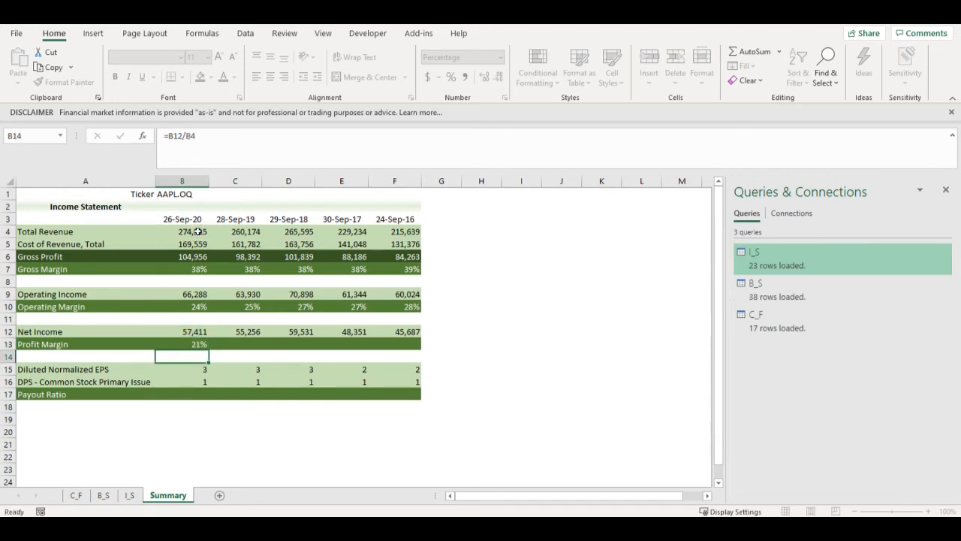
pyautogui.click(199, 345)
pyautogui.moveTo(208, 348); pyautogui.dragTo(417, 348)
pyautogui.click(195, 349)
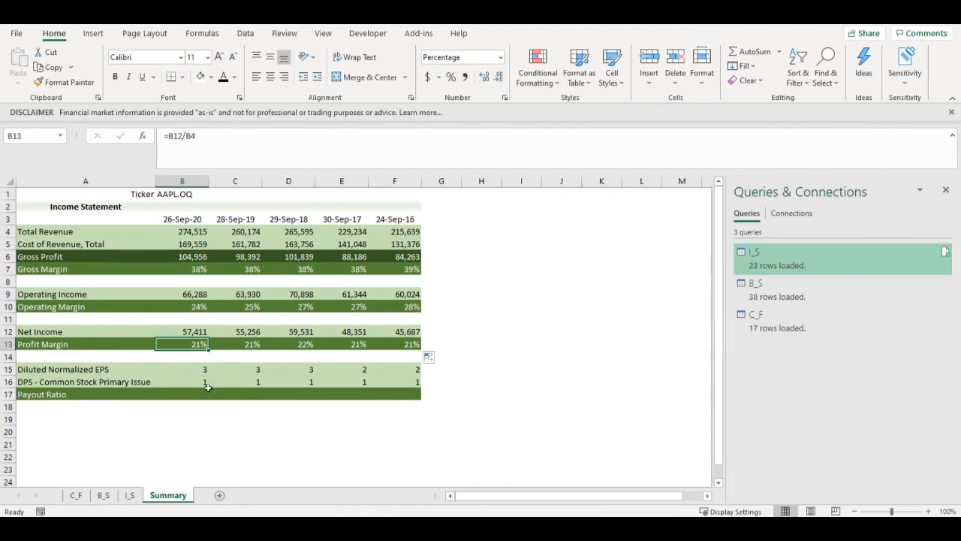
# Step: Show the Diluted Normalized EPS and DPS figures in B15:F16 with two decimal places
pyautogui.moveTo(202, 369); pyautogui.dragTo(398, 369)
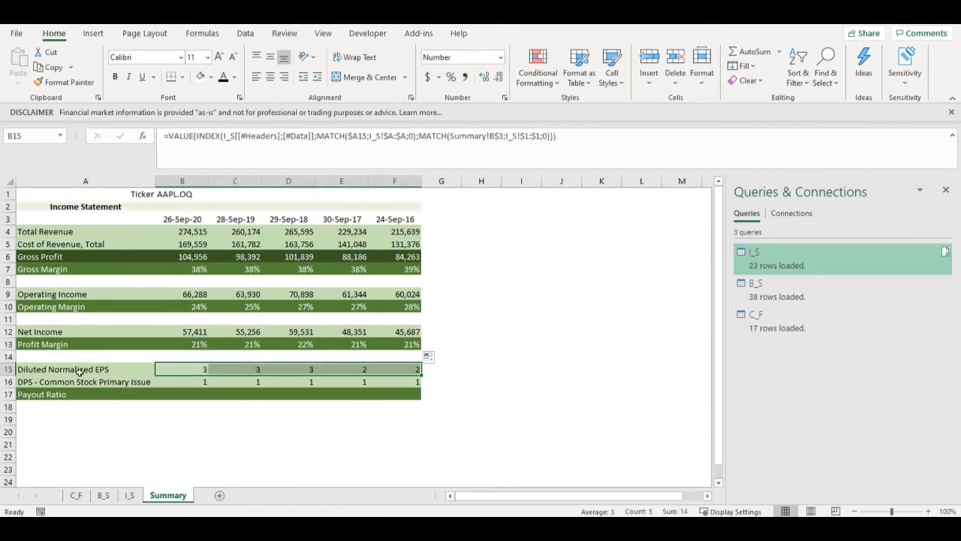
pyautogui.click(484, 76)
pyautogui.click(483, 77)
pyautogui.moveTo(201, 382); pyautogui.dragTo(405, 383)
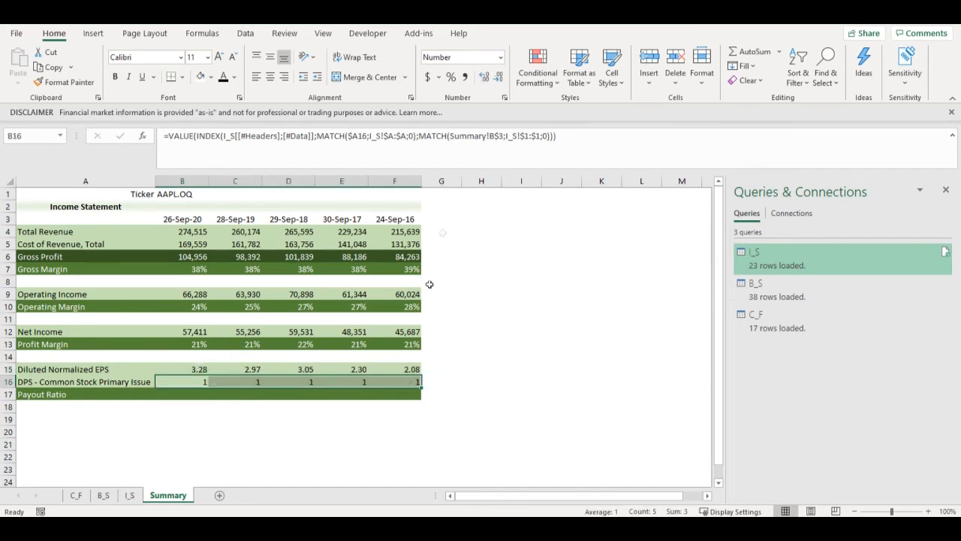
pyautogui.click(485, 78)
pyautogui.click(485, 78)
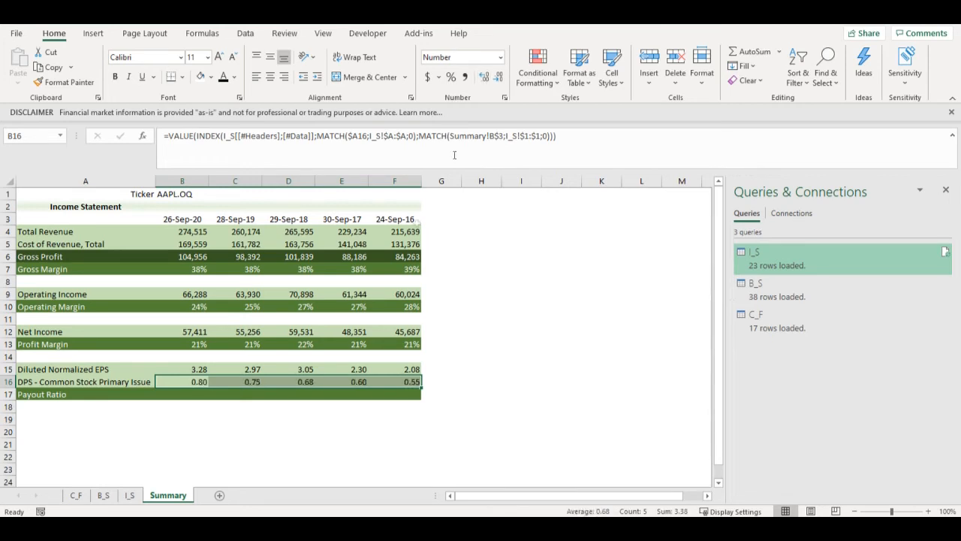
# Step: Calculate Payout Ratio in B17 as =B16/B15 and fill the formula across to F17
pyautogui.click(196, 392)
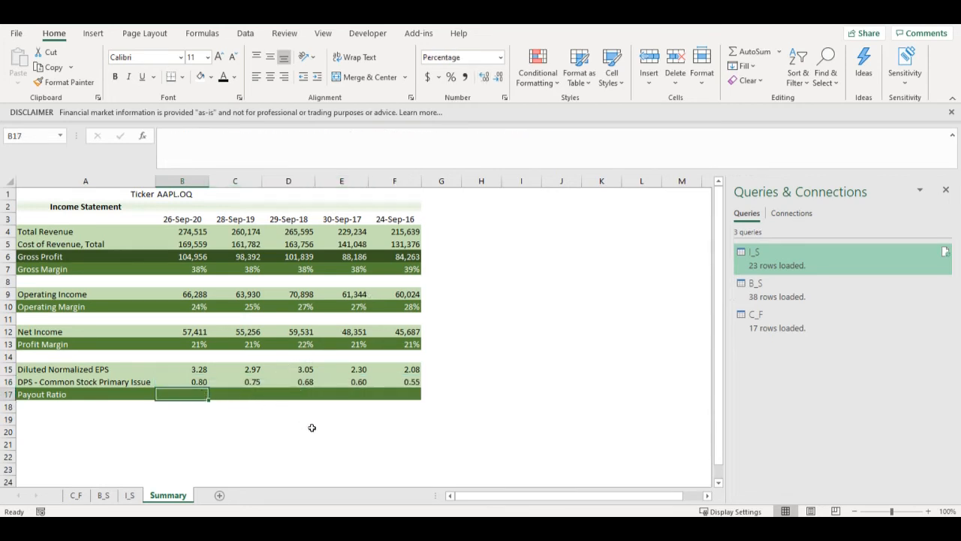
pyautogui.write('=')
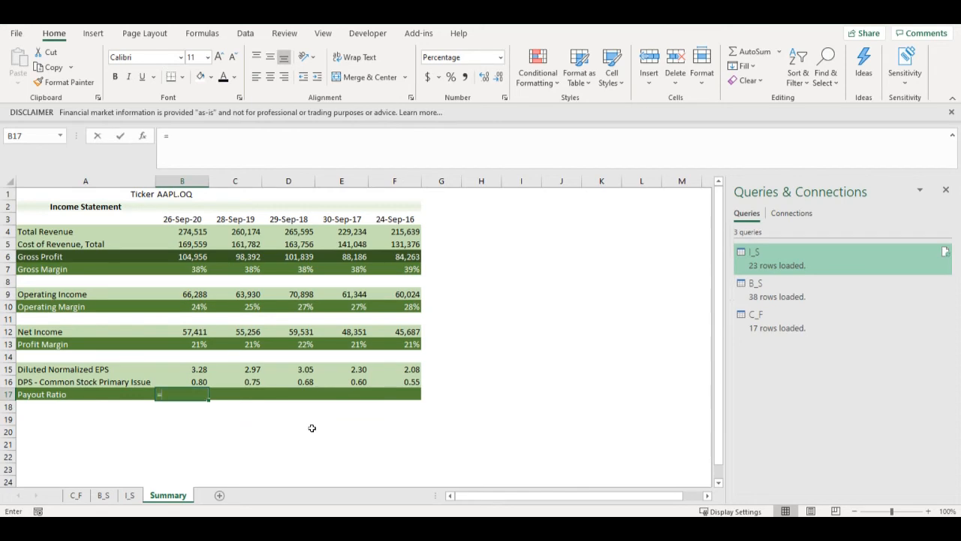
pyautogui.click(202, 383)
pyautogui.write('/')
pyautogui.click(200, 369)
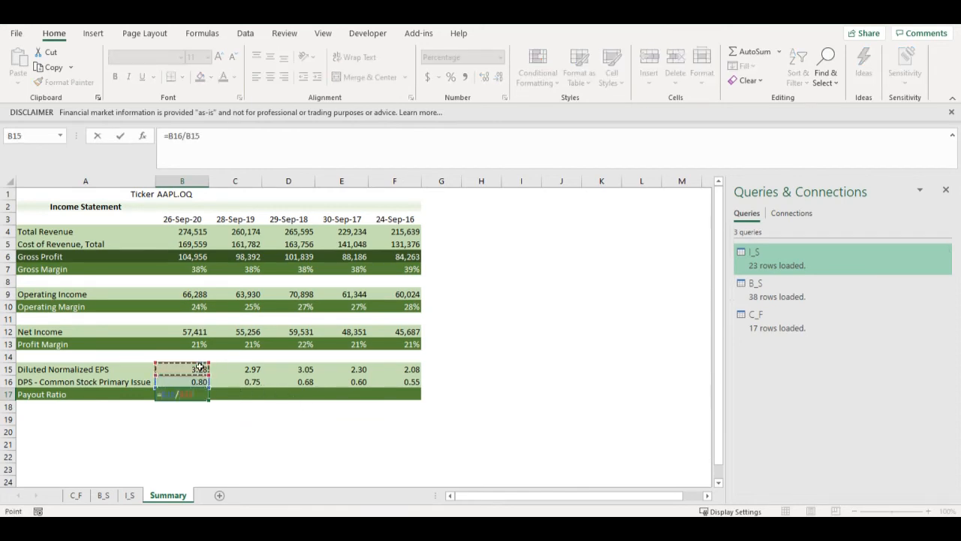
pyautogui.press('Return')
pyautogui.click(197, 395)
pyautogui.moveTo(208, 399); pyautogui.dragTo(410, 403)
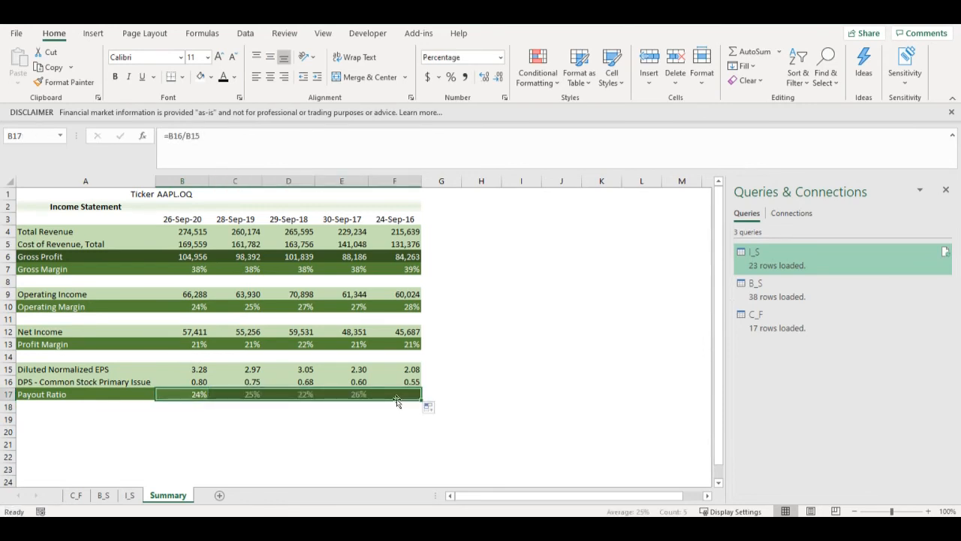
pyautogui.click(196, 394)
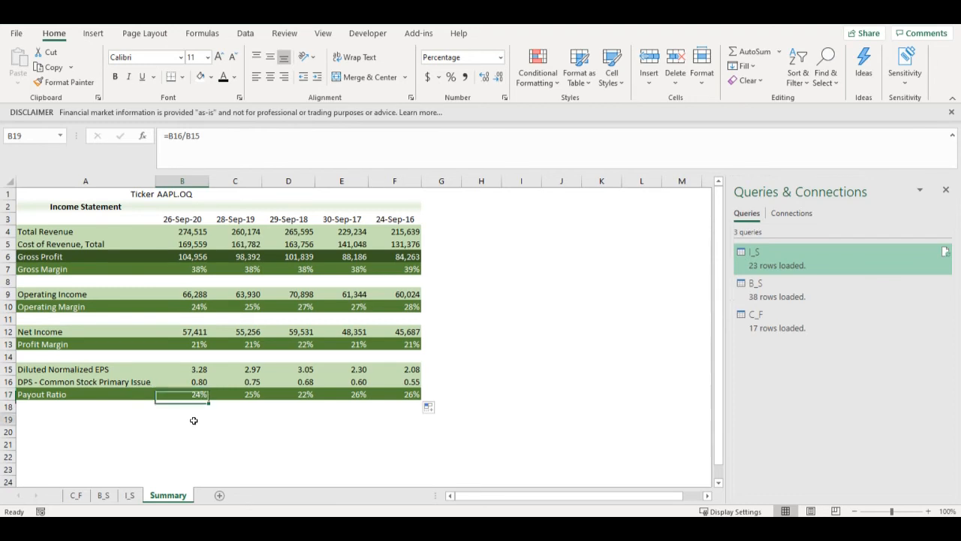
pyautogui.click(194, 422)
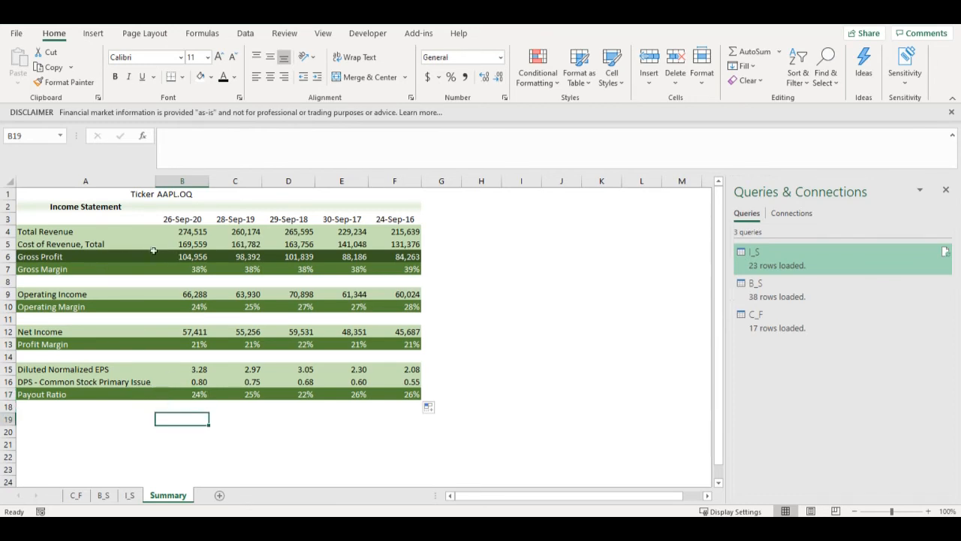
pyautogui.click(190, 208)
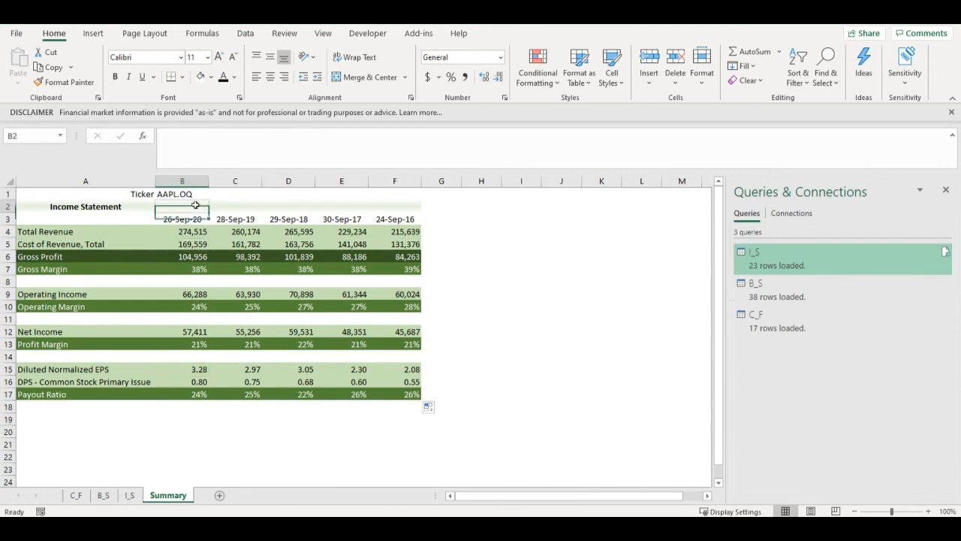
# Step: Show the fiscal year in B2 with =YEAR(B3) and fill the formula across to F2
pyautogui.write('=year(')
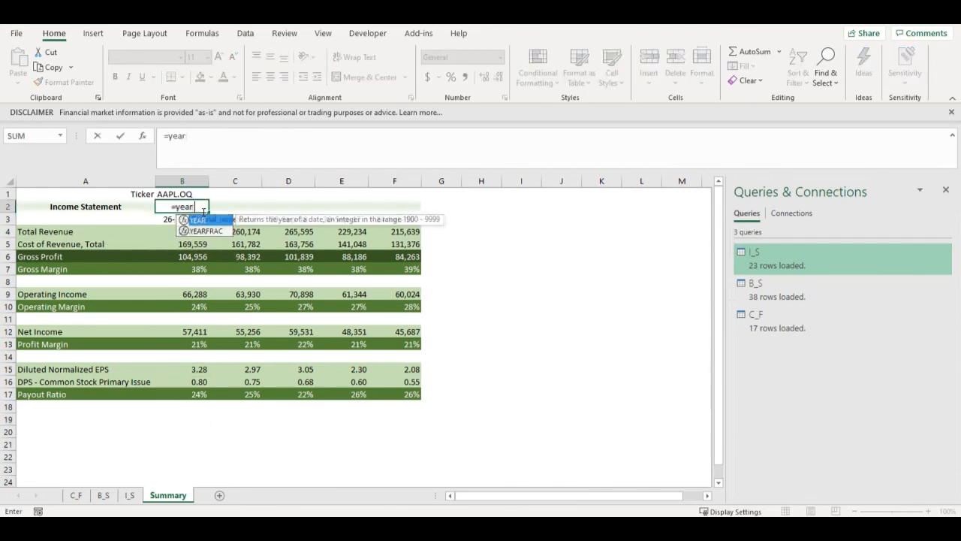
pyautogui.write(')')
pyautogui.press('Return')
pyautogui.press('Up')
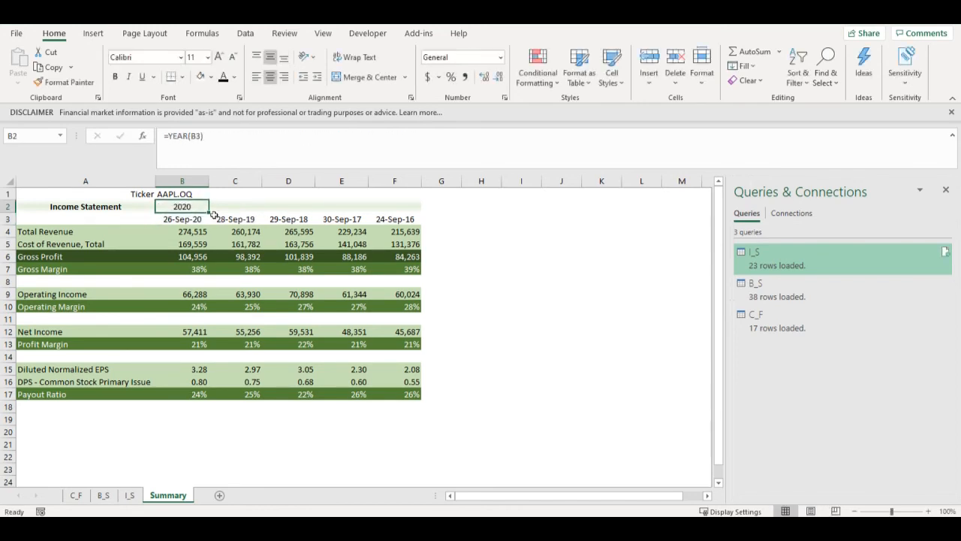
pyautogui.moveTo(209, 213); pyautogui.dragTo(421, 214)
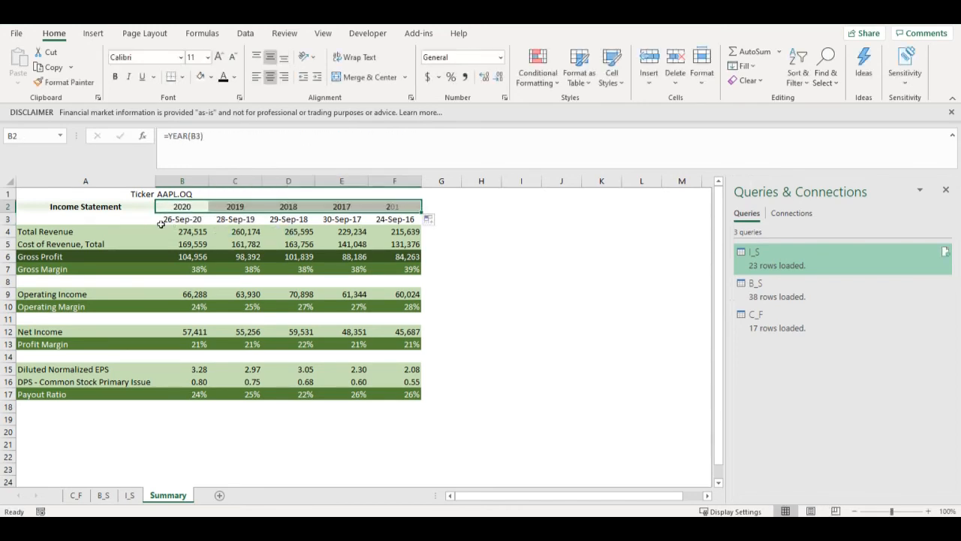
# Step: Hide the period-end dates in B3:F3 by setting their font colour to white, and deselect the range
pyautogui.moveTo(185, 220); pyautogui.dragTo(398, 219)
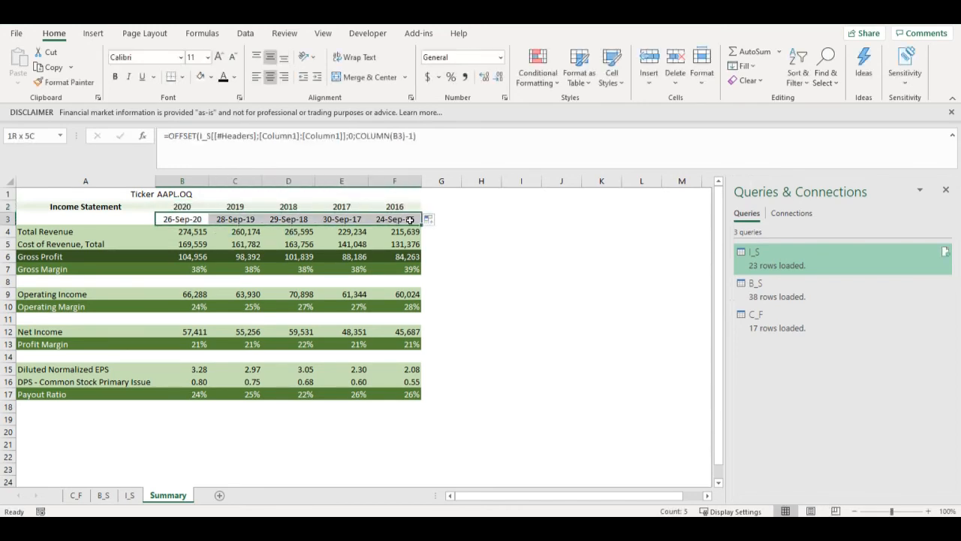
pyautogui.click(236, 82)
pyautogui.click(227, 121)
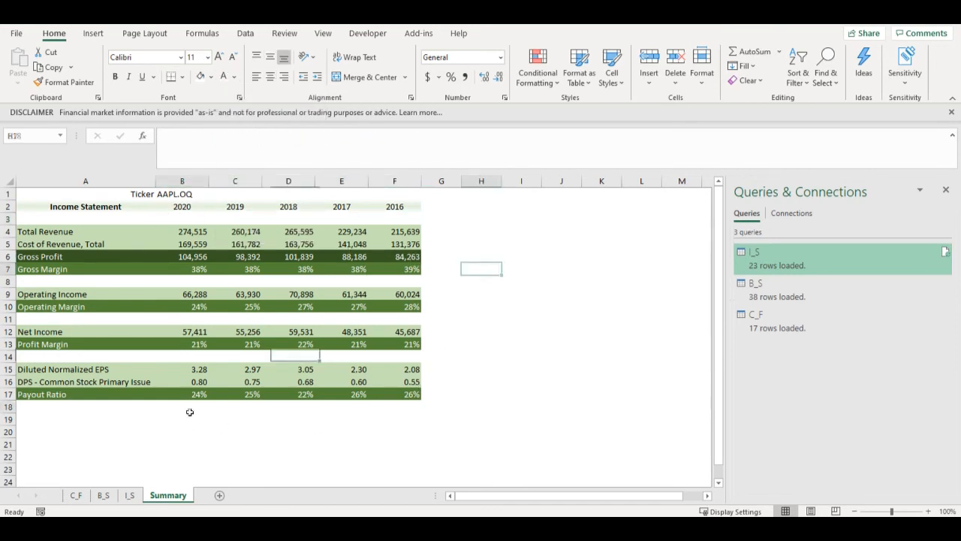
pyautogui.click(188, 410)
pyautogui.click(188, 425)
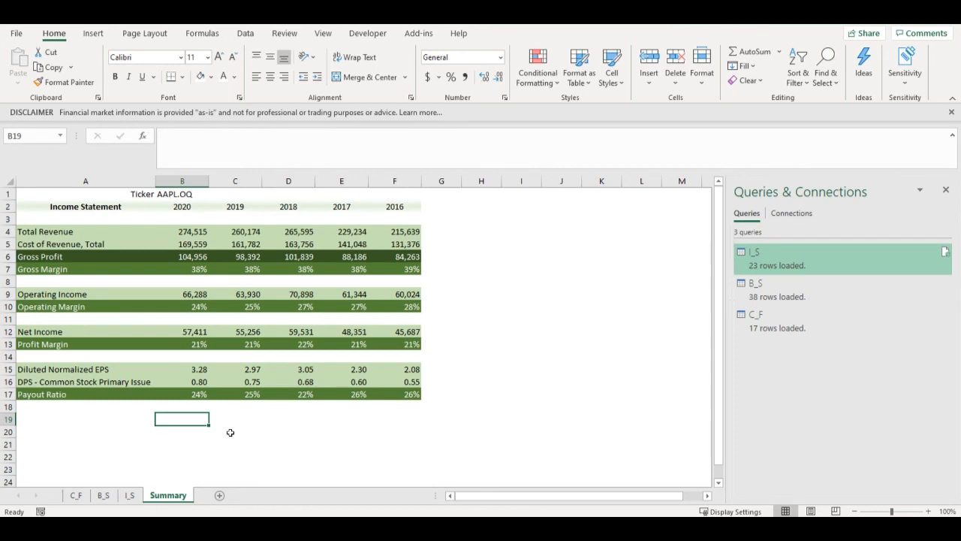
# Step: Change the ticker in B1 of the Summary sheet to MSFT.OQ
pyautogui.click(189, 194)
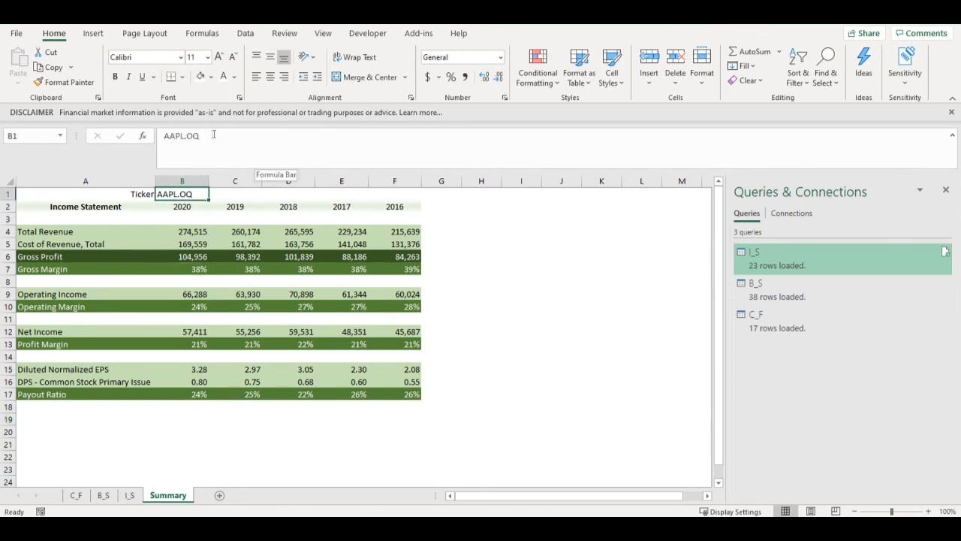
pyautogui.doubleClick(185, 135)
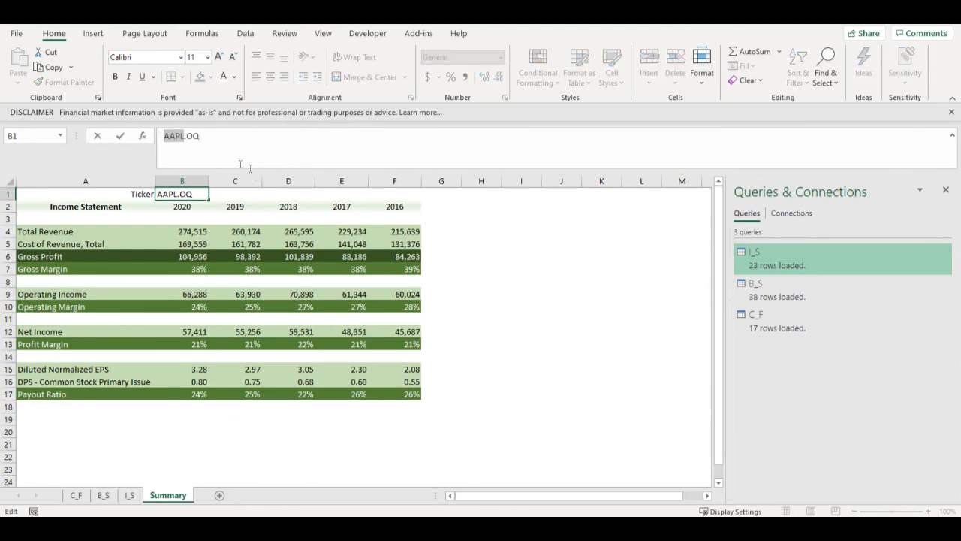
pyautogui.write('M')
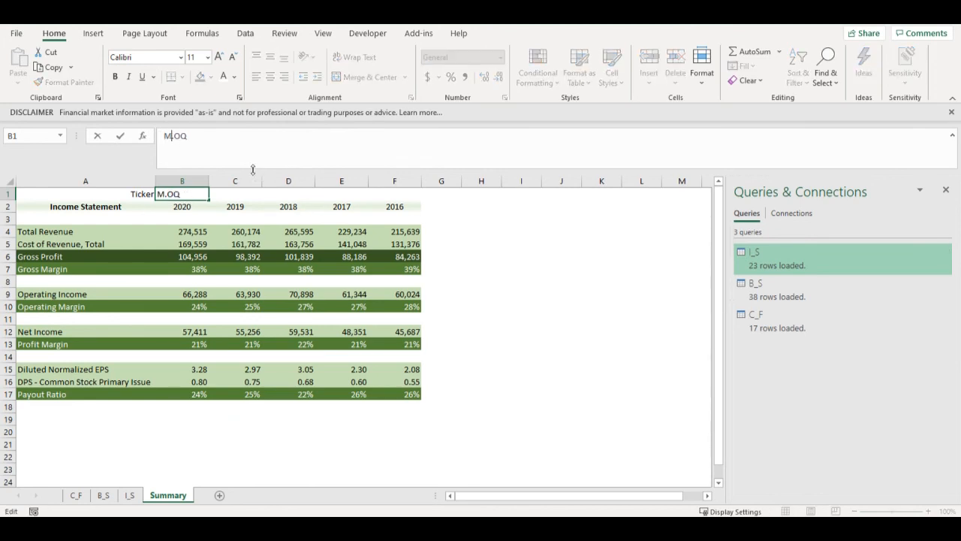
pyautogui.write('SFT')
pyautogui.press('Return')
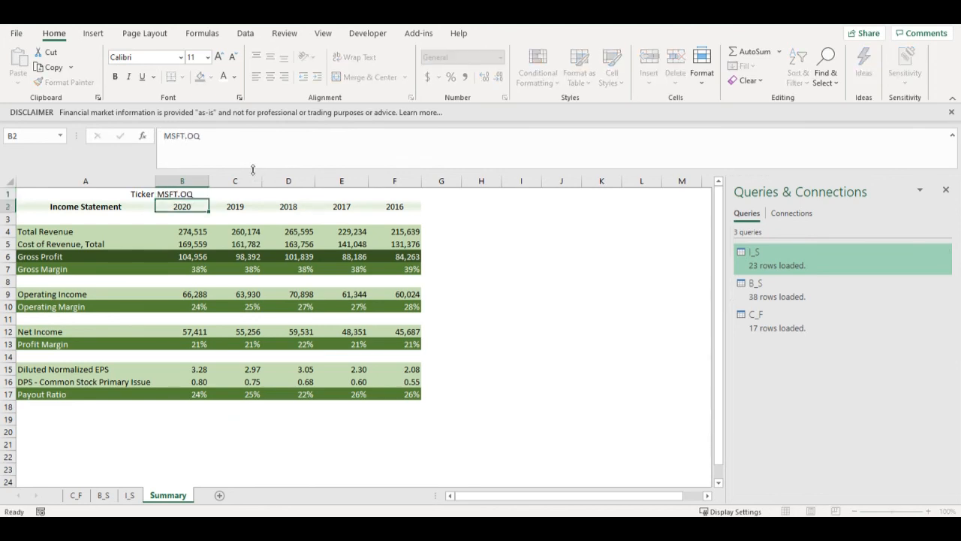
pyautogui.click(200, 194)
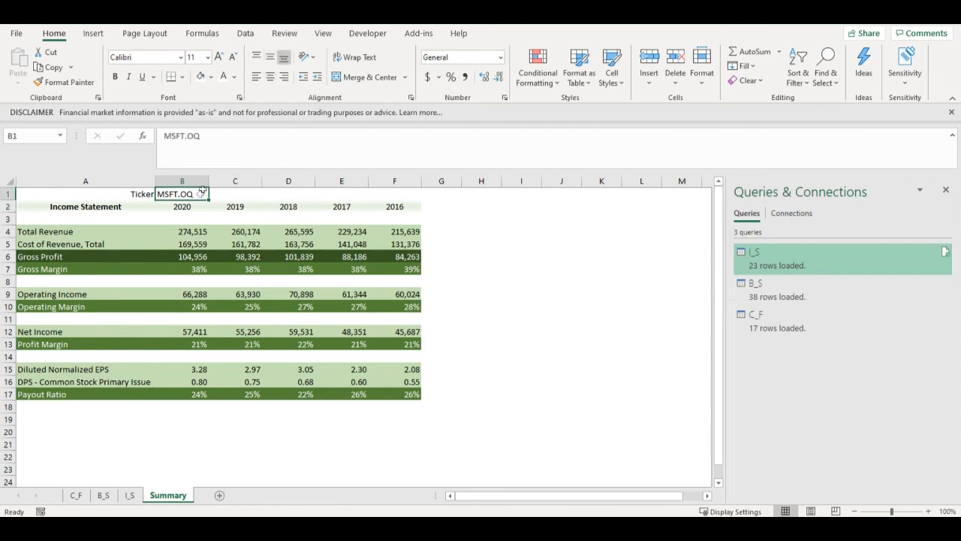
# Step: Refresh the I_S query for the new ticker and return to the Summary sheet
pyautogui.click(254, 34)
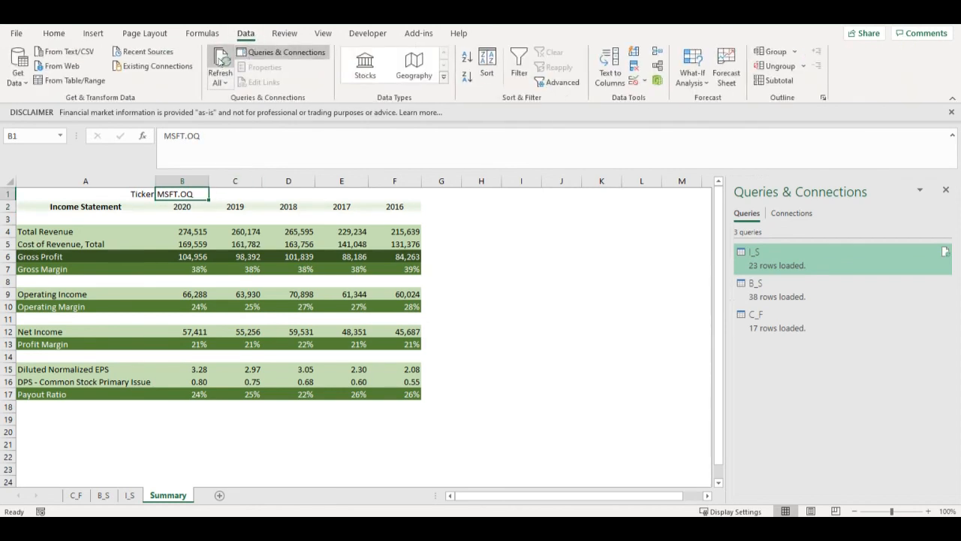
pyautogui.click(759, 256)
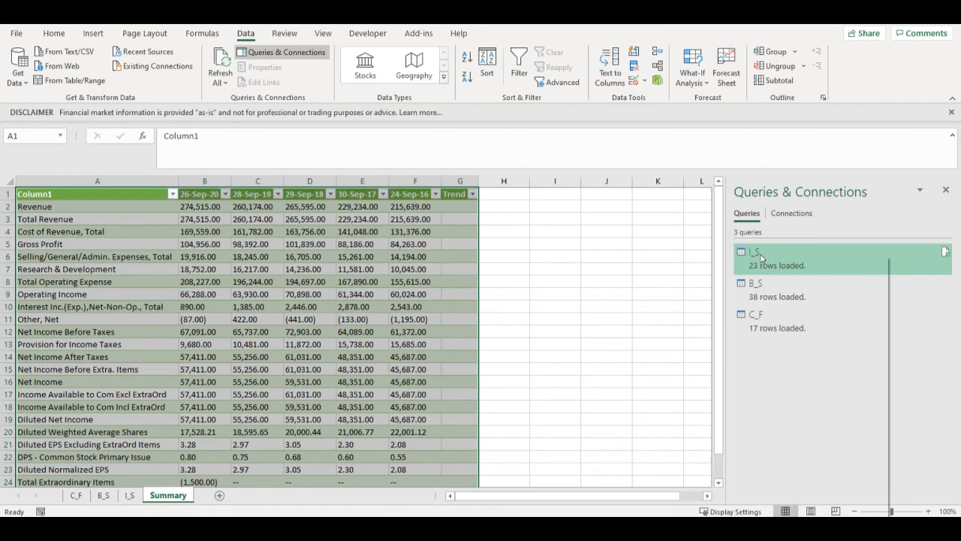
pyautogui.rightClick(760, 257)
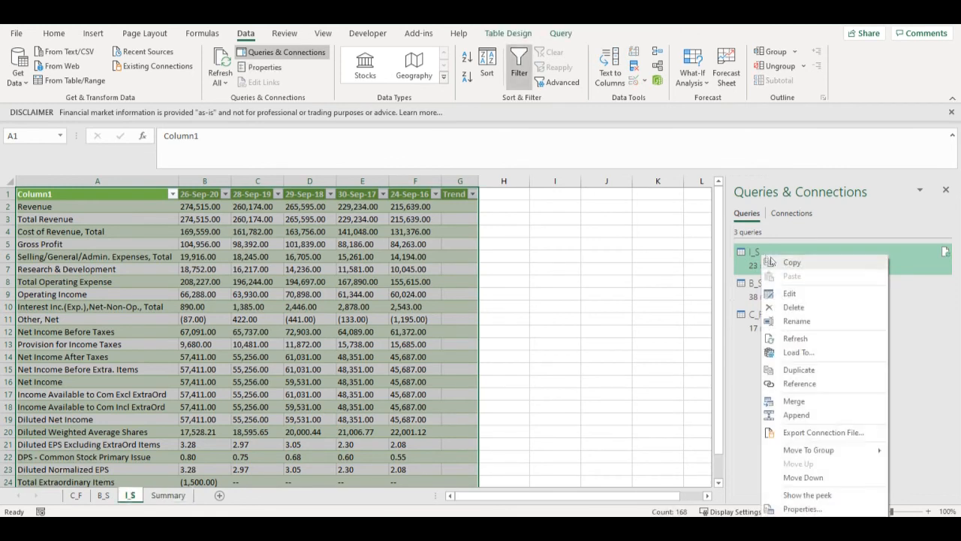
pyautogui.click(796, 339)
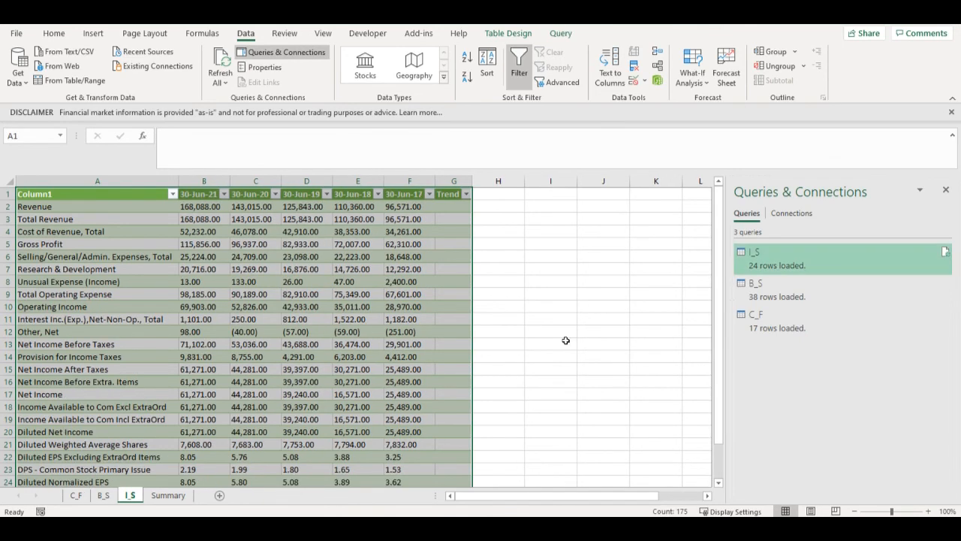
pyautogui.click(168, 497)
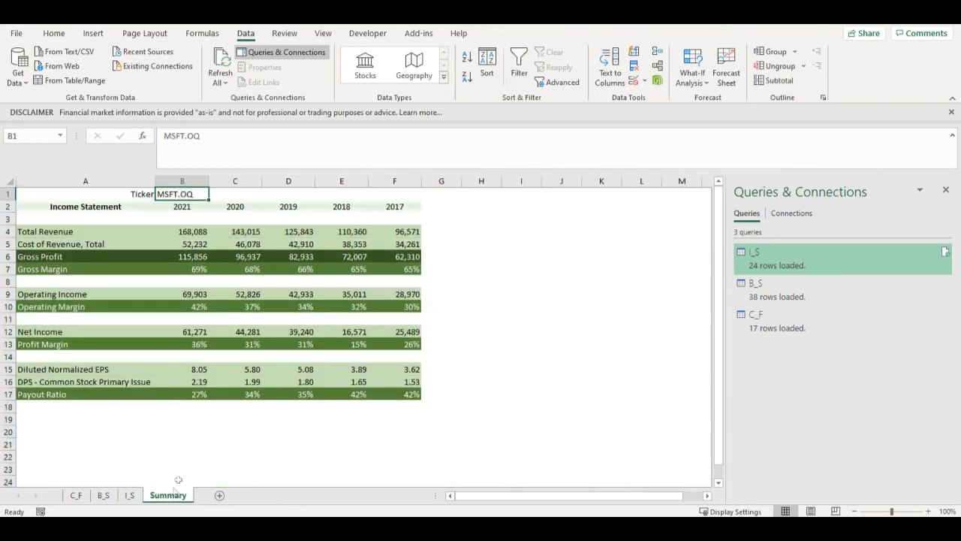